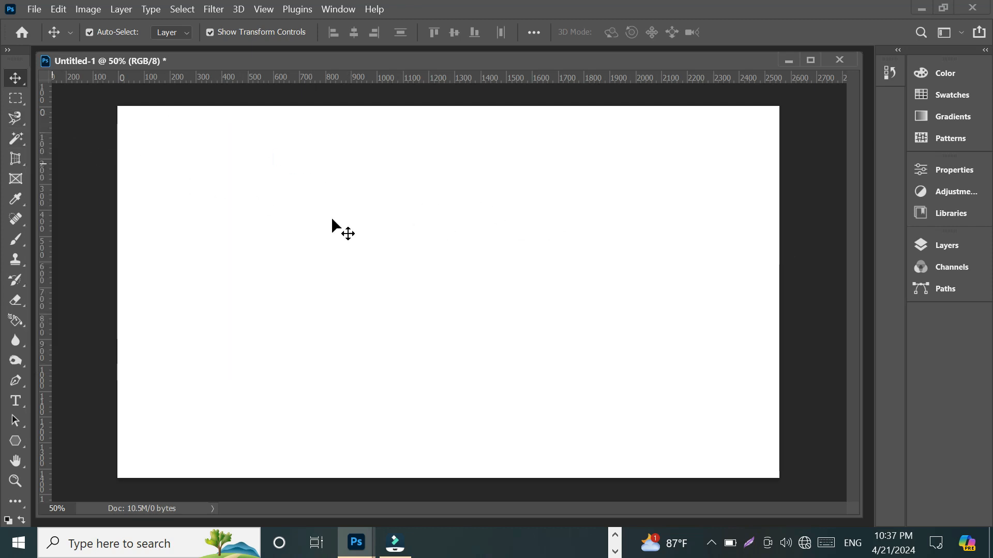
left_click(22, 120)
right_click(20, 119)
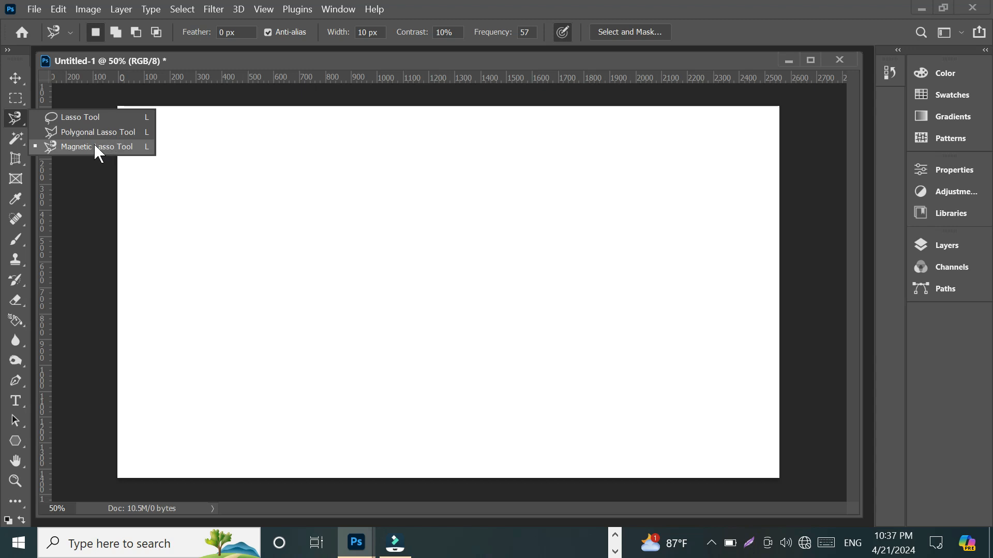
left_click(24, 135)
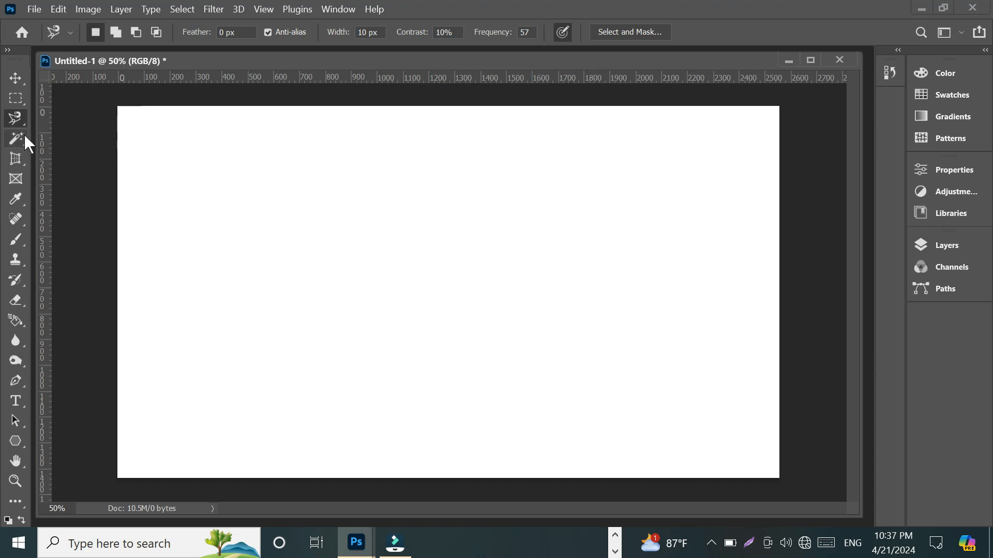
left_click(24, 136)
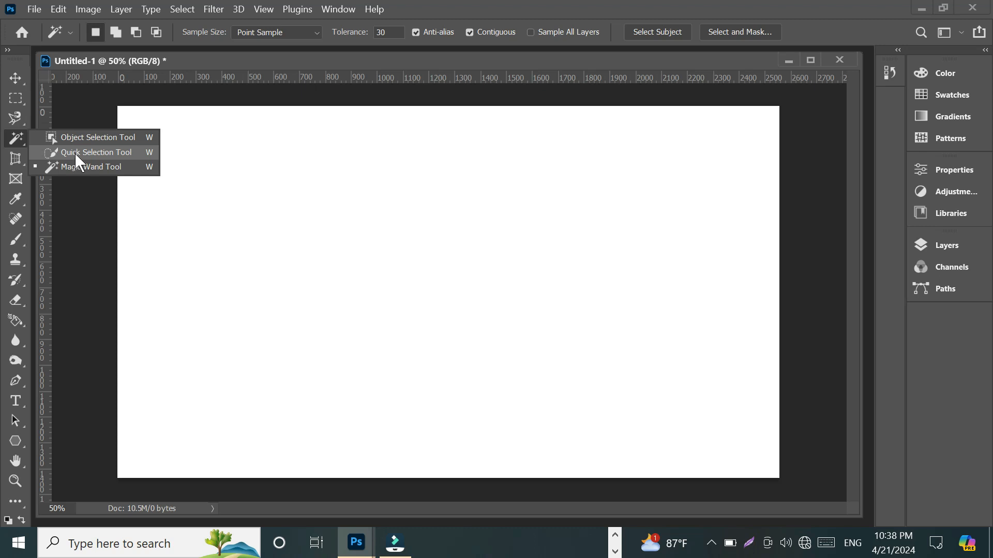
Step: Open the back-study-happy-kid photo from Downloads and copy it onto the Untitled-1 canvas
left_click(35, 10)
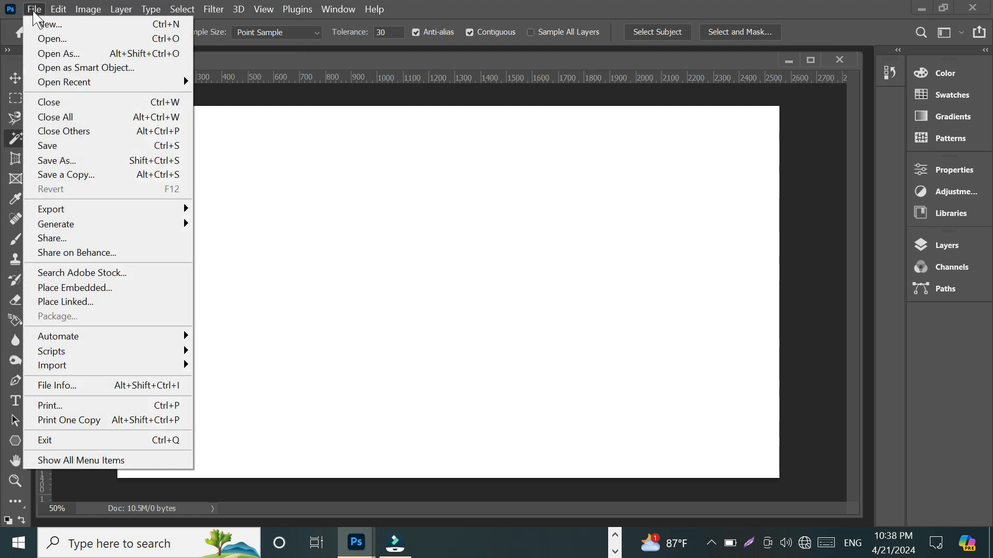
left_click(48, 39)
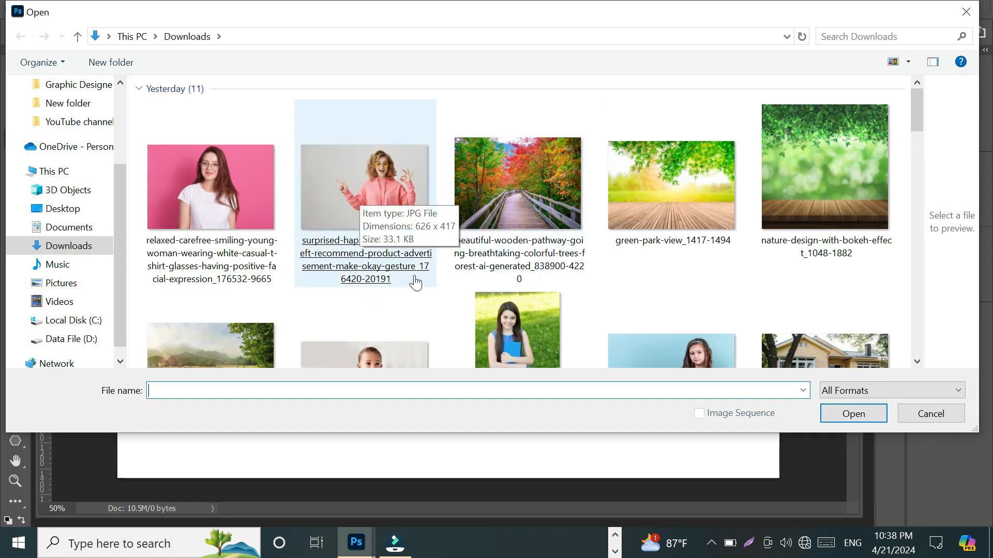
scroll(362, 196, "down", 2)
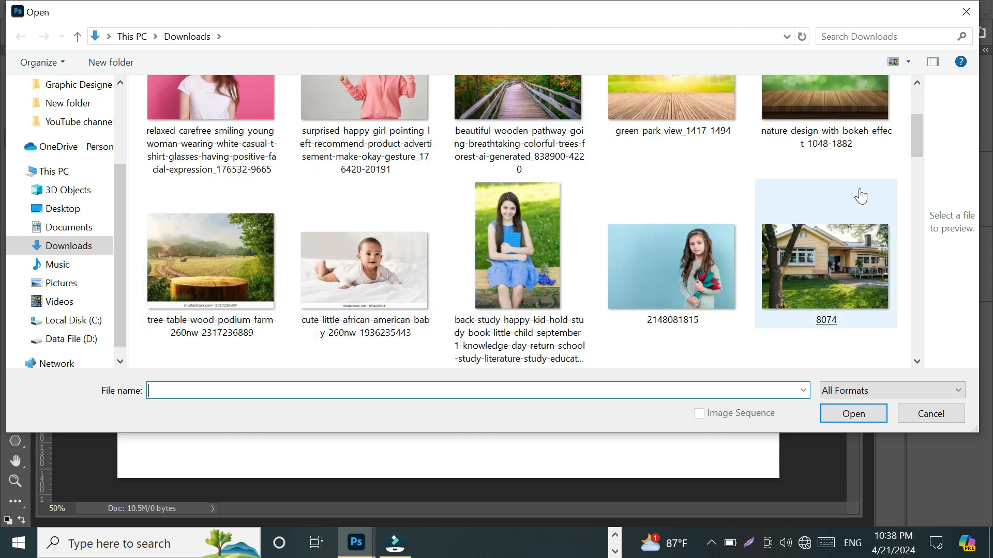
double_click(517, 245)
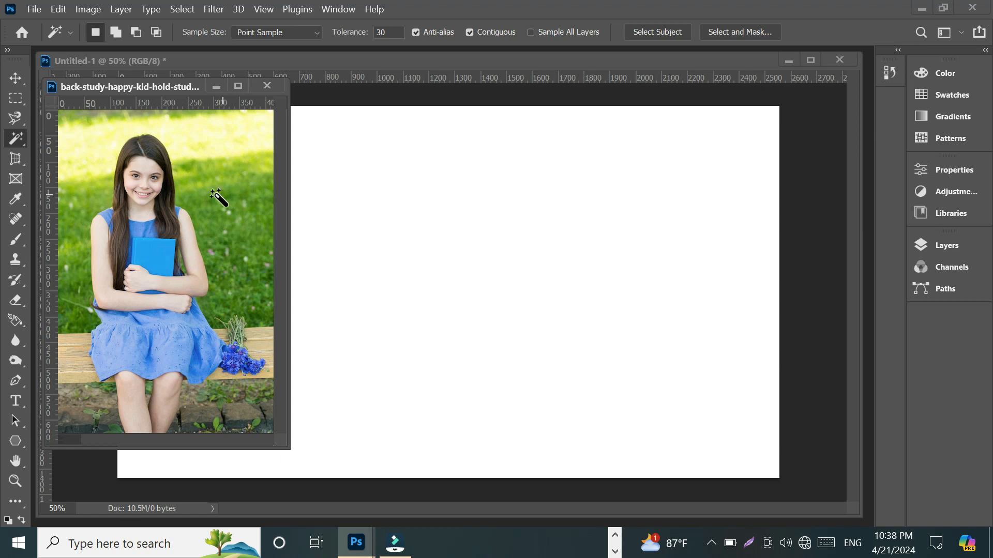
left_click(16, 78)
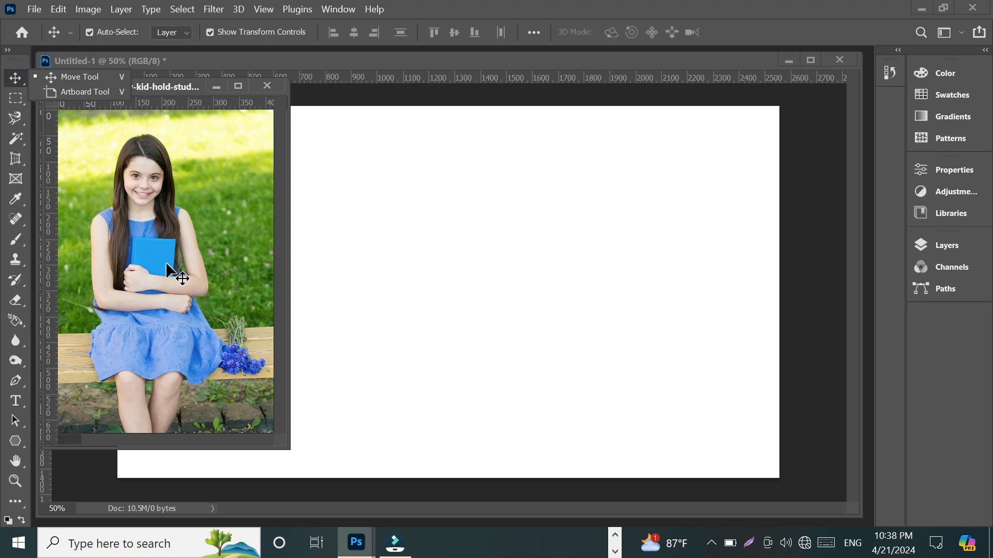
left_click_drag(166, 265, 388, 326)
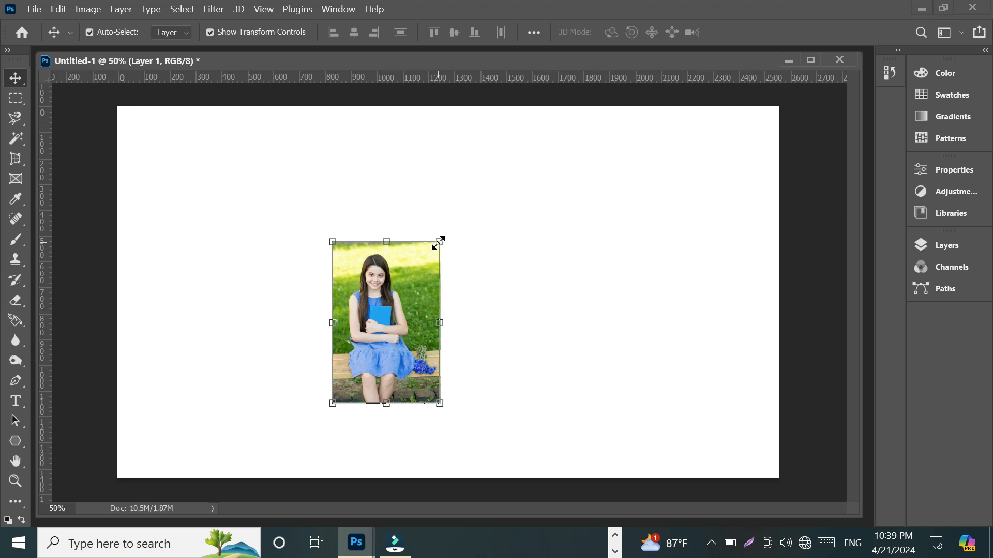
Step: Try enlarging the placed photo to 165.69%, cancel the transform and delete the photo from the canvas
left_click_drag(439, 244, 581, 184)
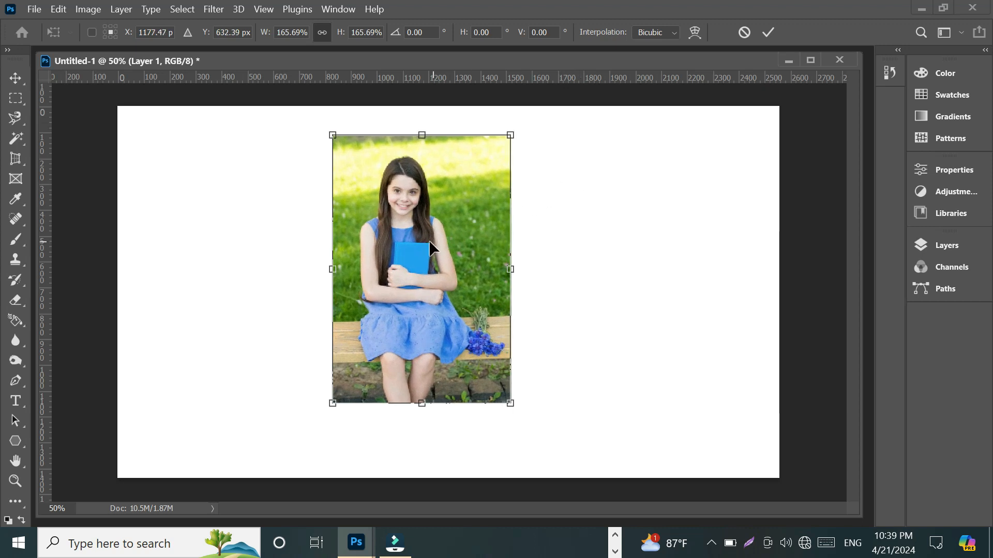
left_click_drag(429, 241, 449, 270)
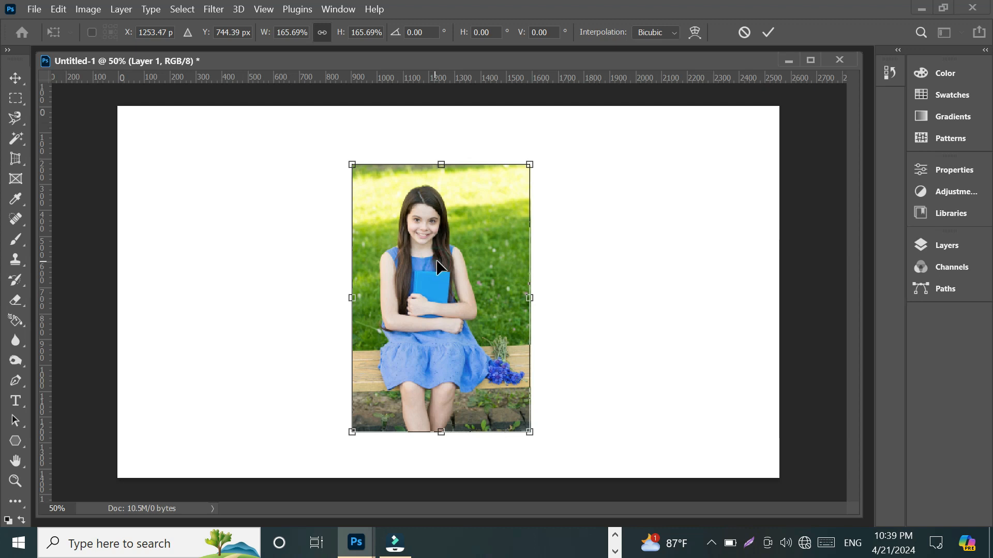
left_click(743, 31)
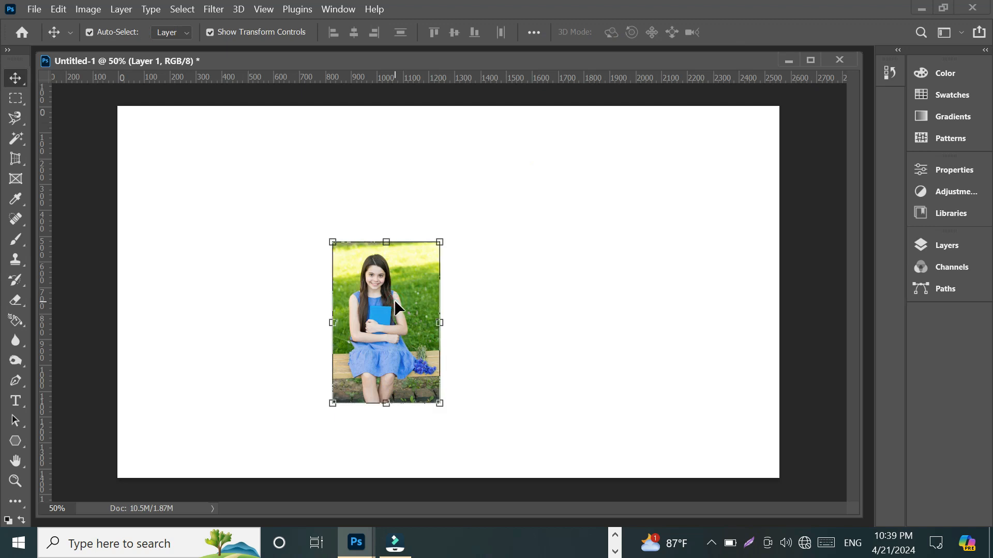
key("Delete")
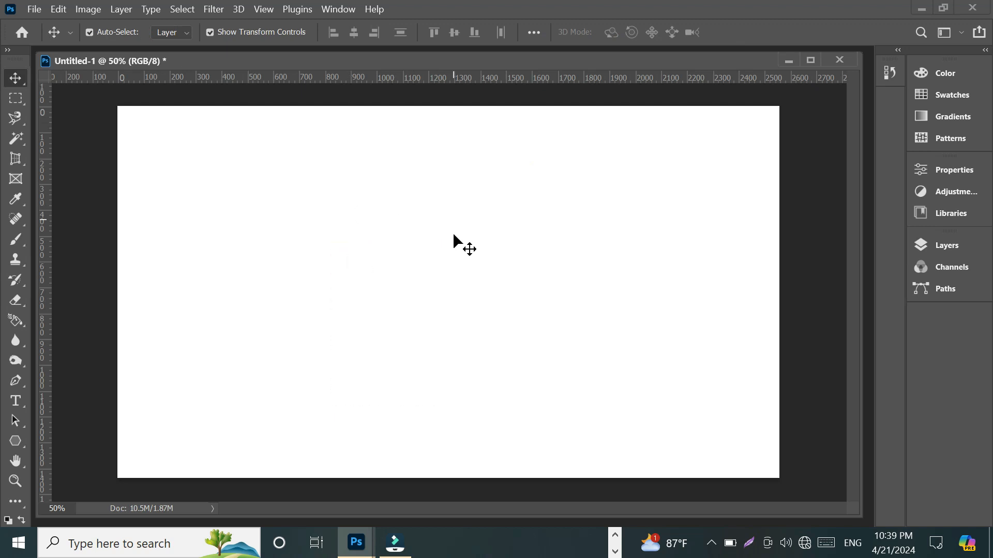
left_click(34, 10)
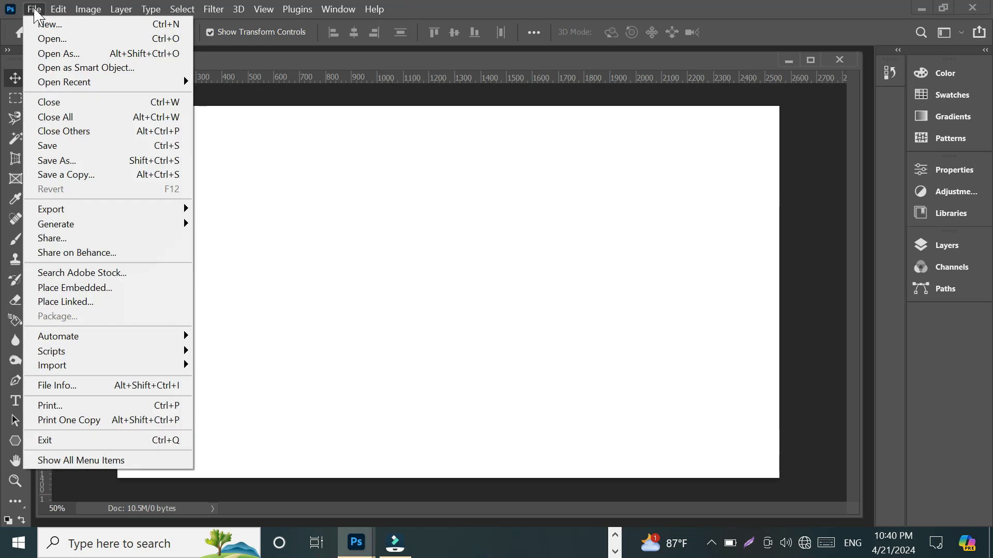
left_click(47, 42)
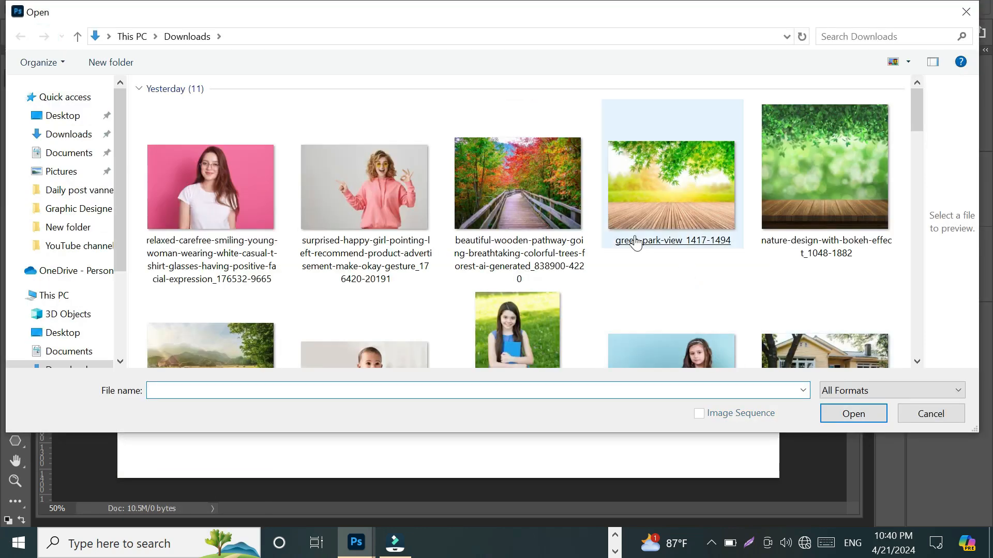
scroll(637, 243, "down", 2)
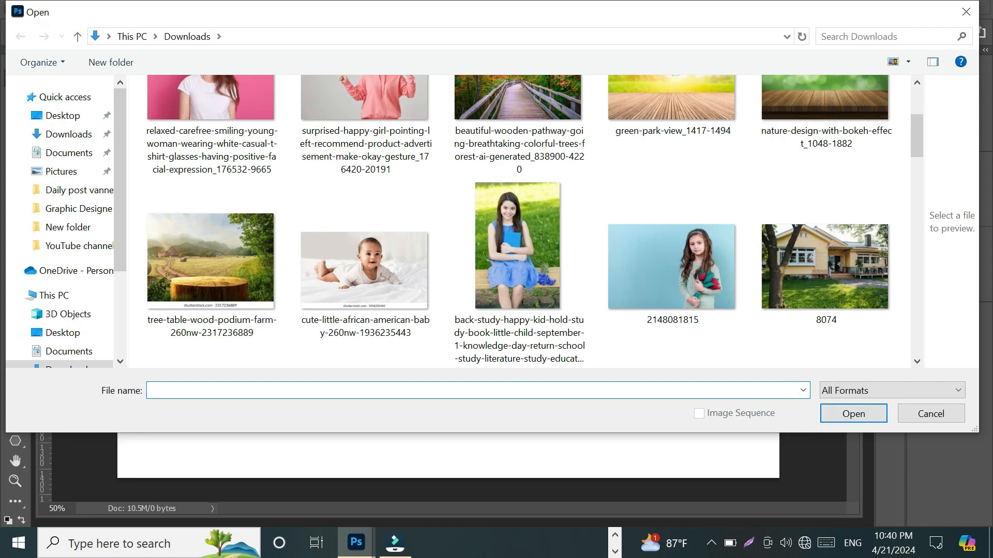
double_click(655, 293)
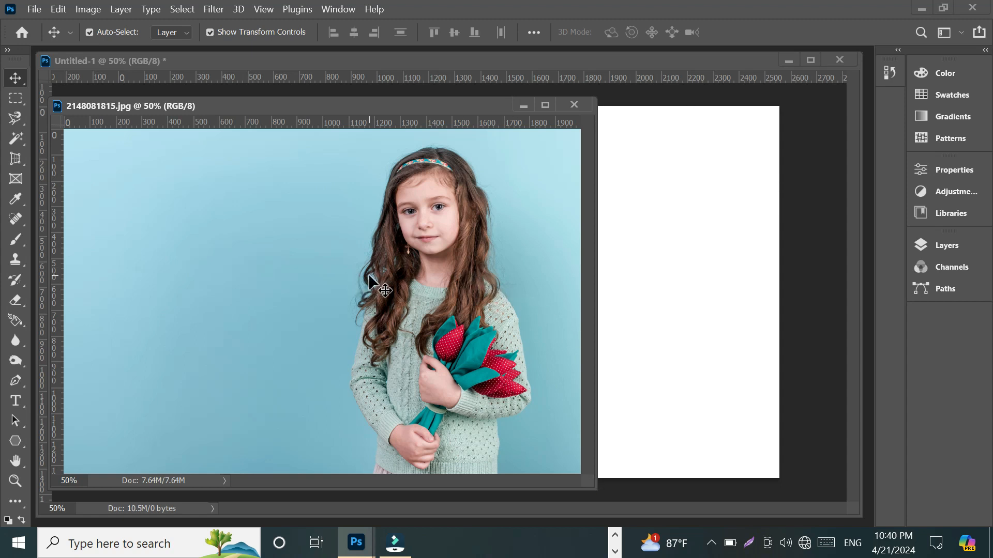
left_click_drag(369, 277, 636, 305)
left_click_drag(597, 335, 486, 310)
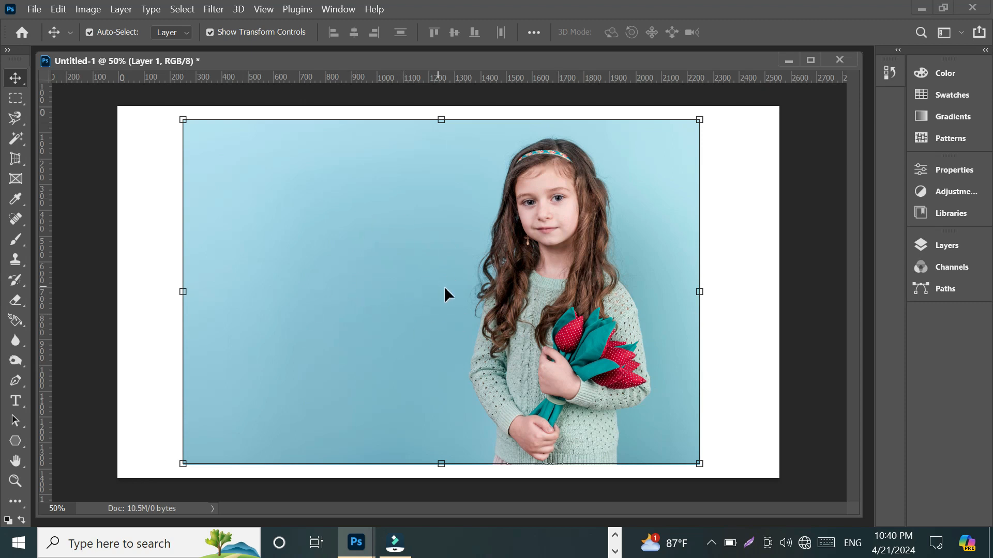
Step: Select the whole girl, including her hair, sweater and flowers, using the Quick Selection tool with a 43 px brush
left_click(17, 133)
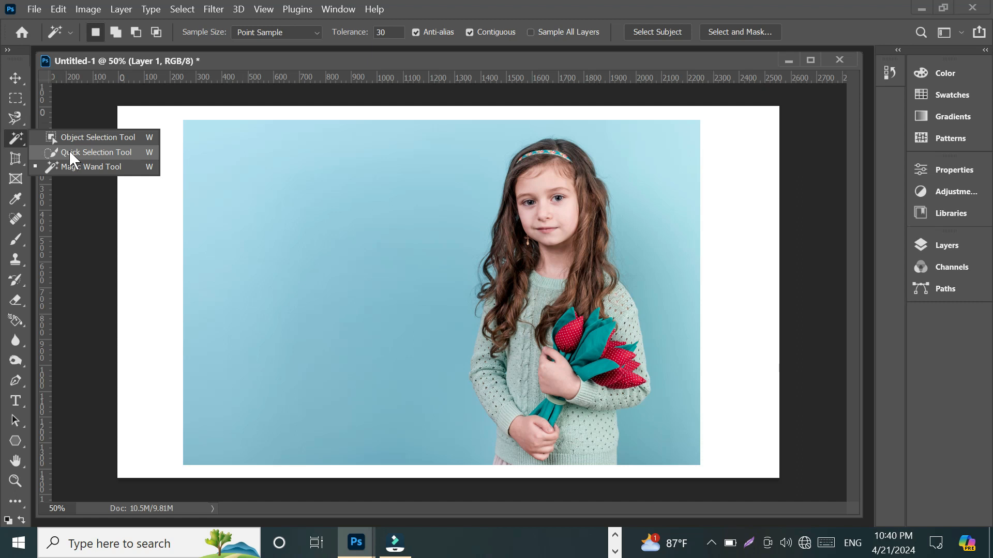
left_click(69, 152)
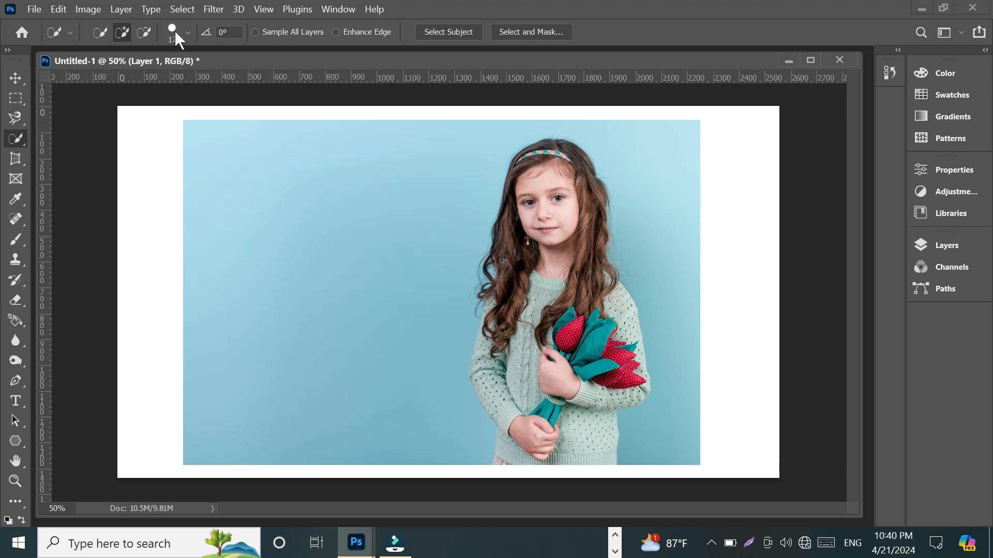
left_click(188, 32)
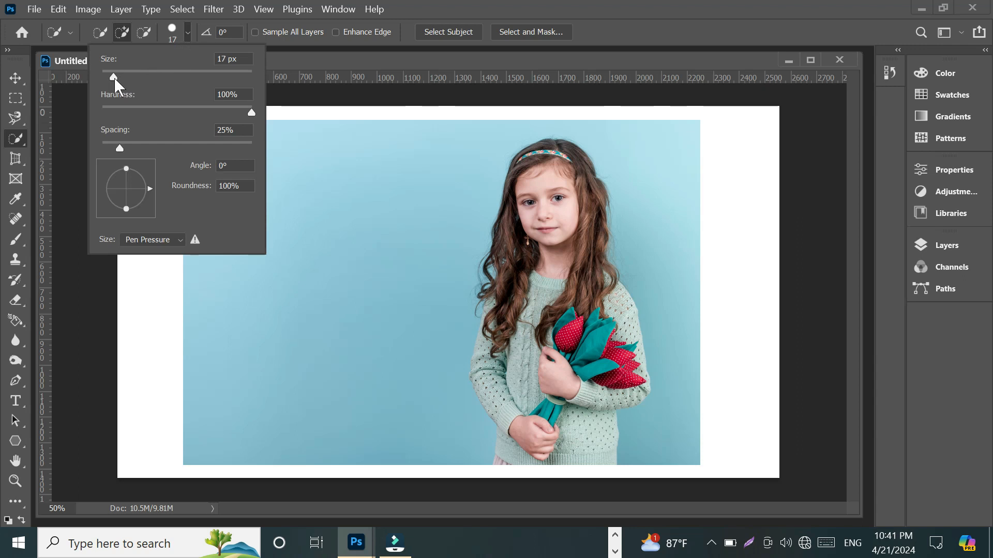
left_click_drag(115, 77, 134, 77)
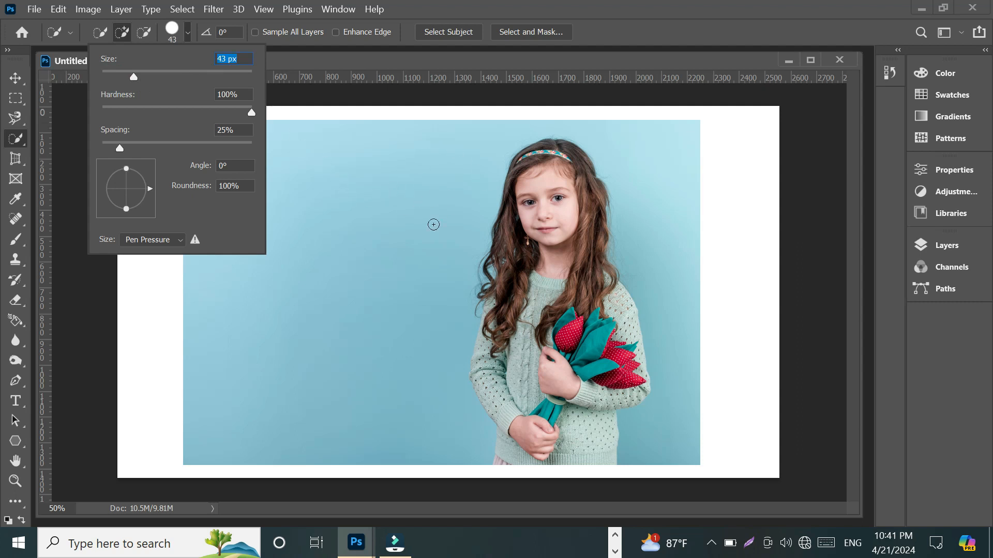
left_click(496, 166)
mouse_move(501, 169)
left_mouse_down()
mouse_move(540, 248)
mouse_move(569, 393)
mouse_move(590, 430)
mouse_move(599, 433)
mouse_move(617, 368)
left_mouse_up()
left_click_drag(620, 335, 585, 273)
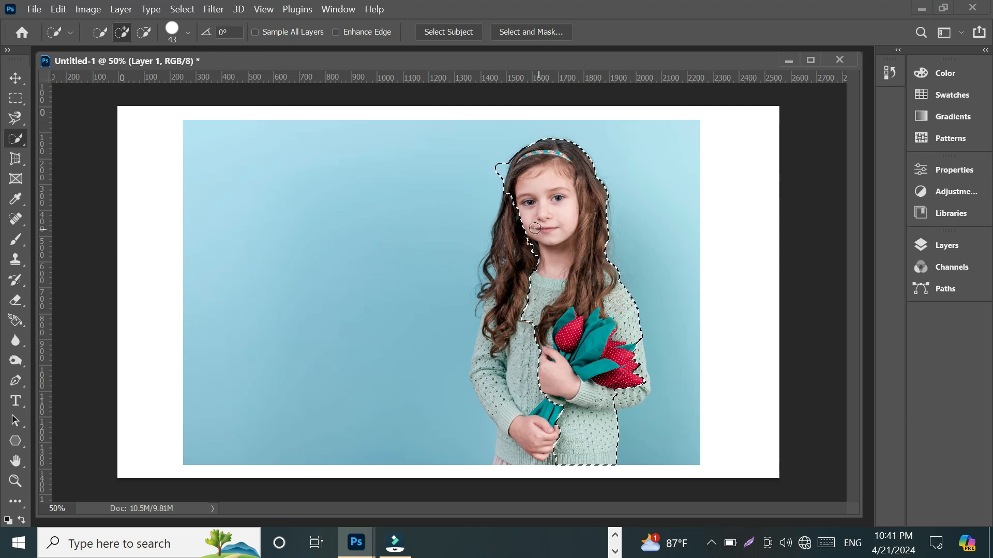
mouse_move(510, 220)
left_mouse_down()
mouse_move(520, 324)
mouse_move(483, 367)
mouse_move(517, 425)
mouse_move(499, 418)
mouse_move(514, 449)
left_mouse_up()
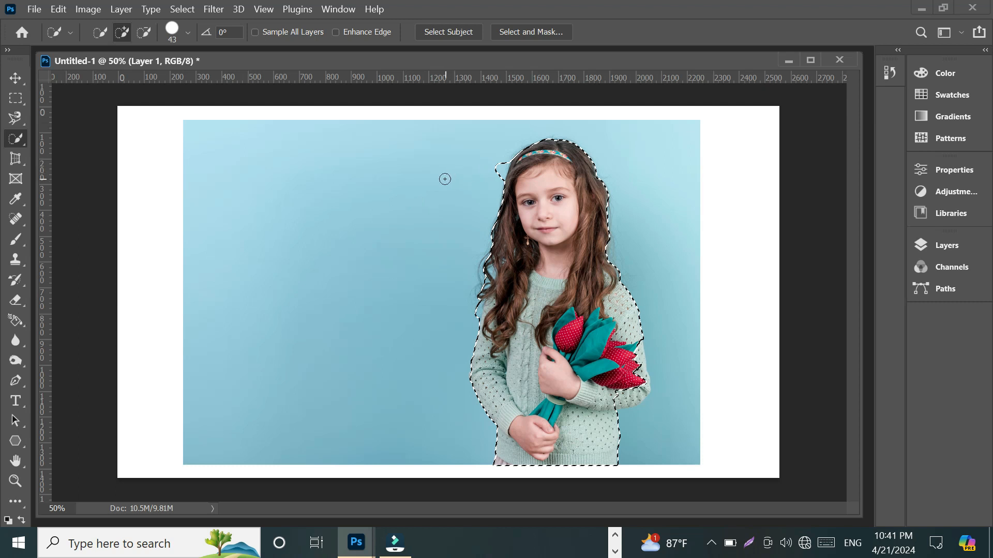
Step: Subtract the stray patch of blue background beside the girl's headband from the selection
key("alt")
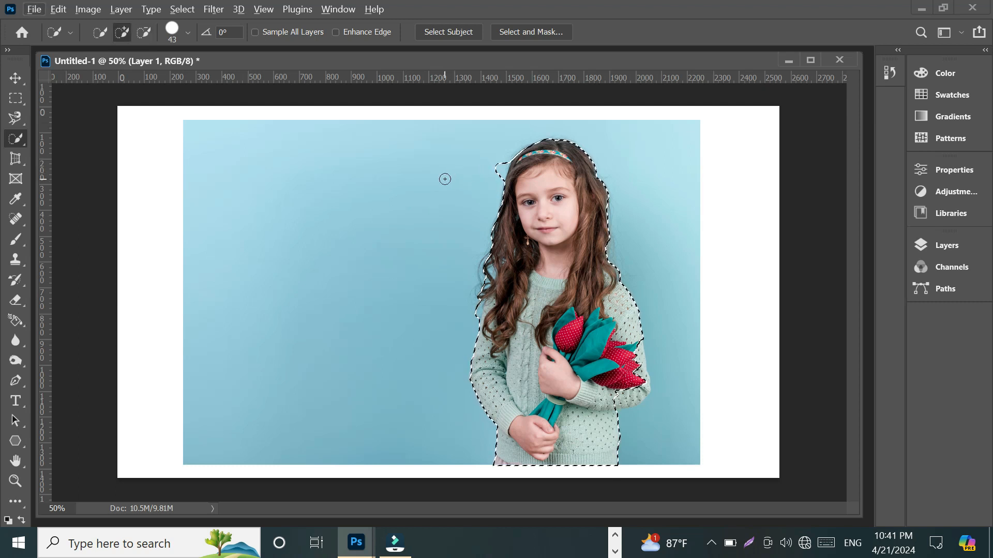
left_click(144, 34)
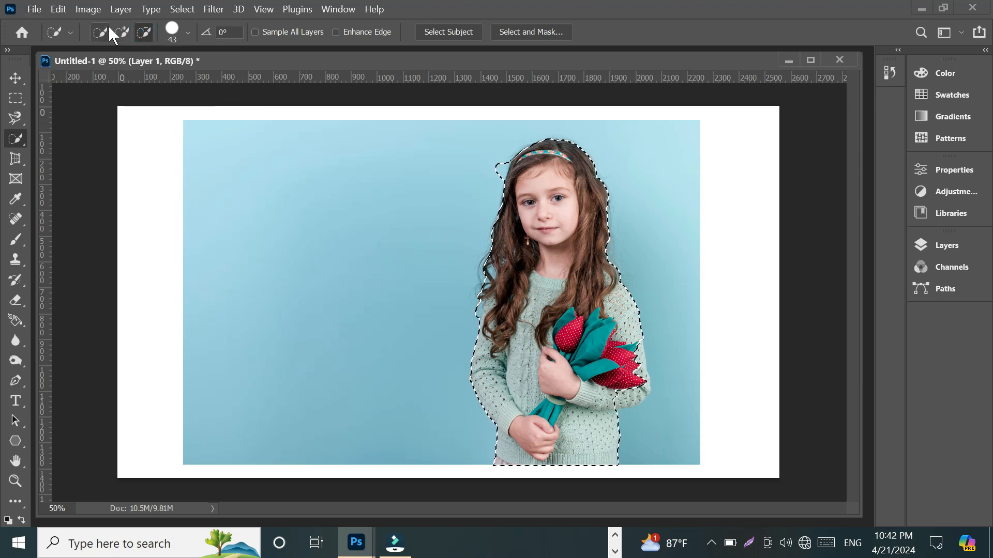
left_click(123, 32)
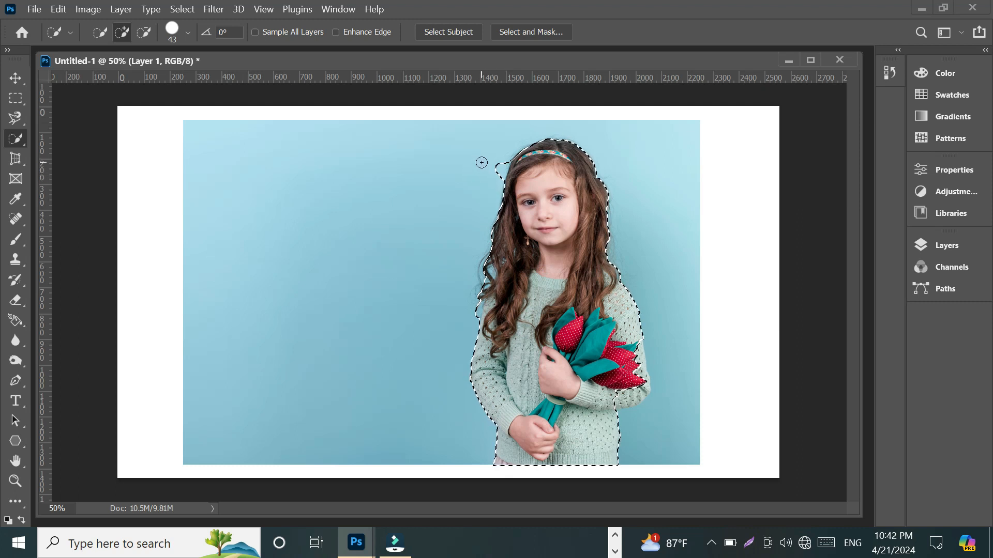
key("alt")
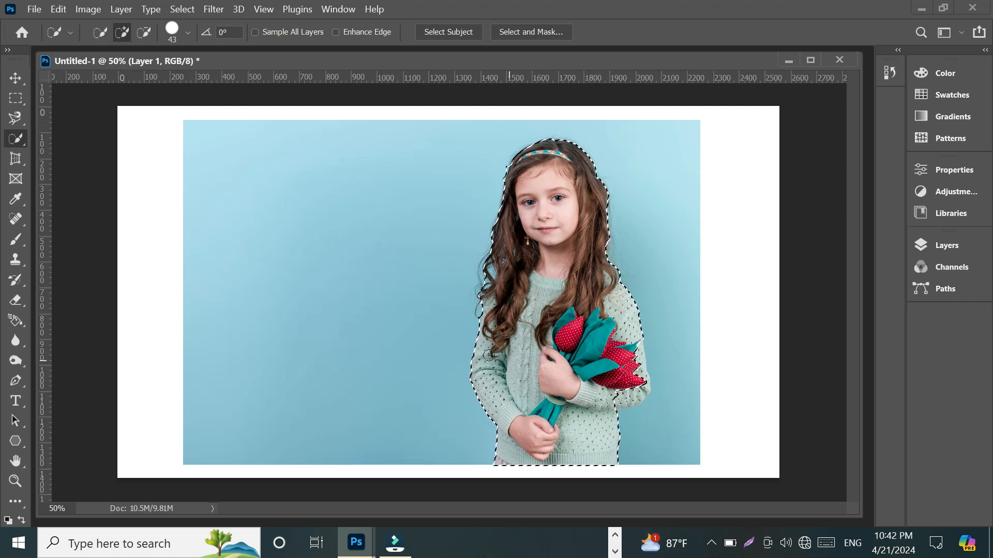
Step: Examine the selection edge around the girl's hair, sleeve and head at close range
scroll(413, 331, "up", 2)
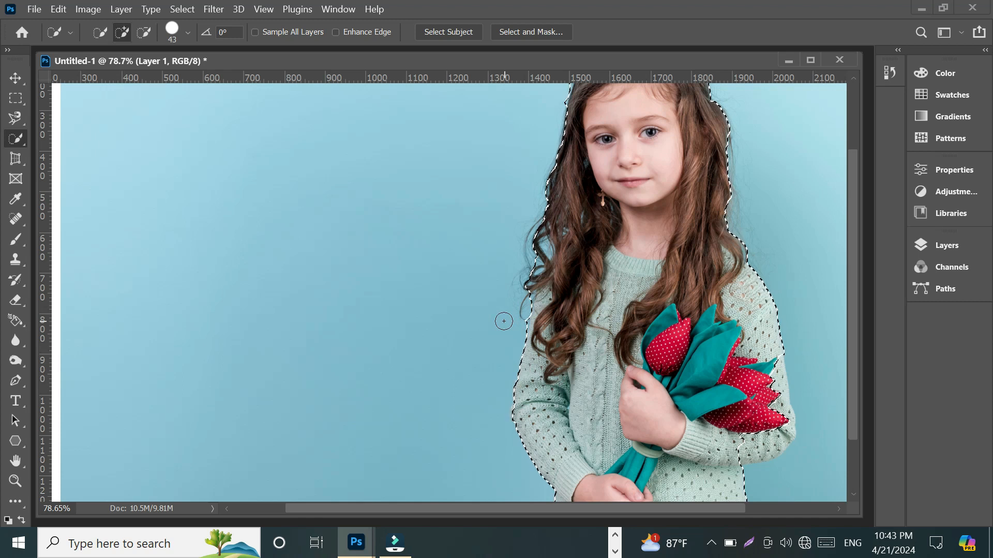
scroll(504, 321, "up", 3)
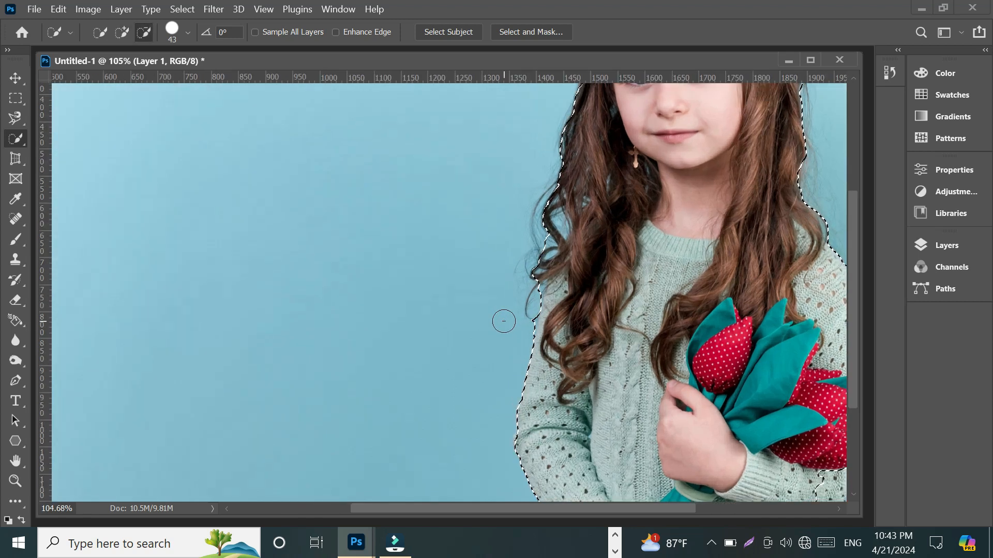
key("alt")
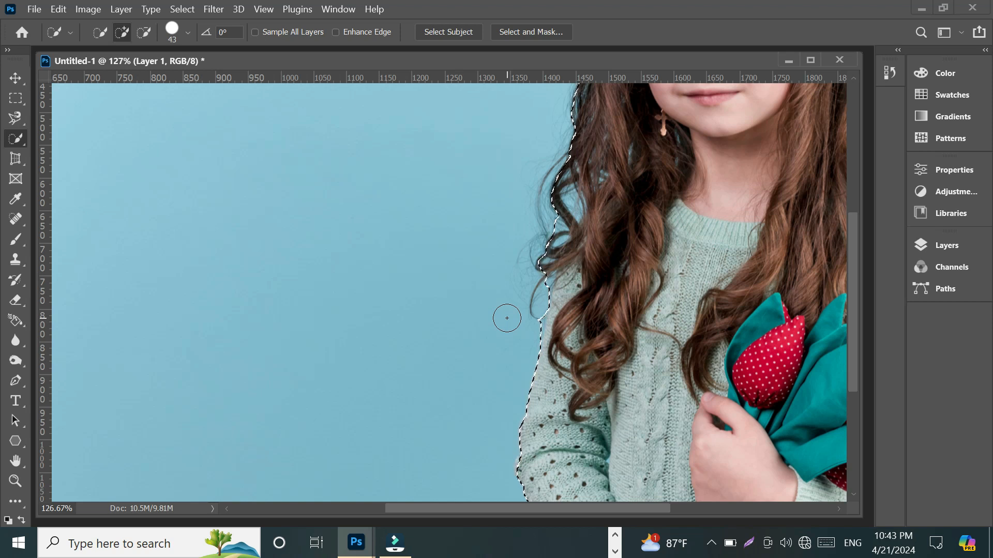
scroll(507, 318, "down", 4)
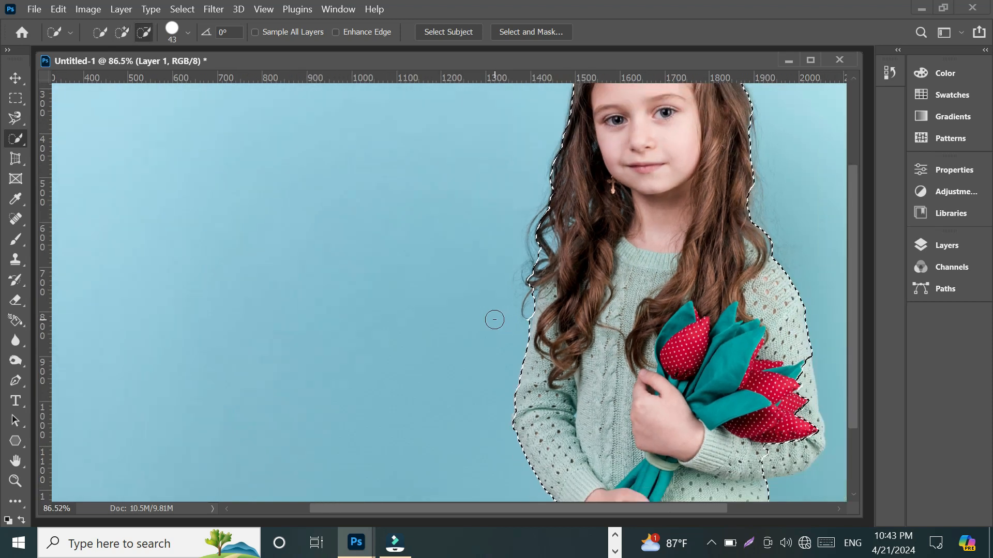
scroll(491, 317, "down", 1)
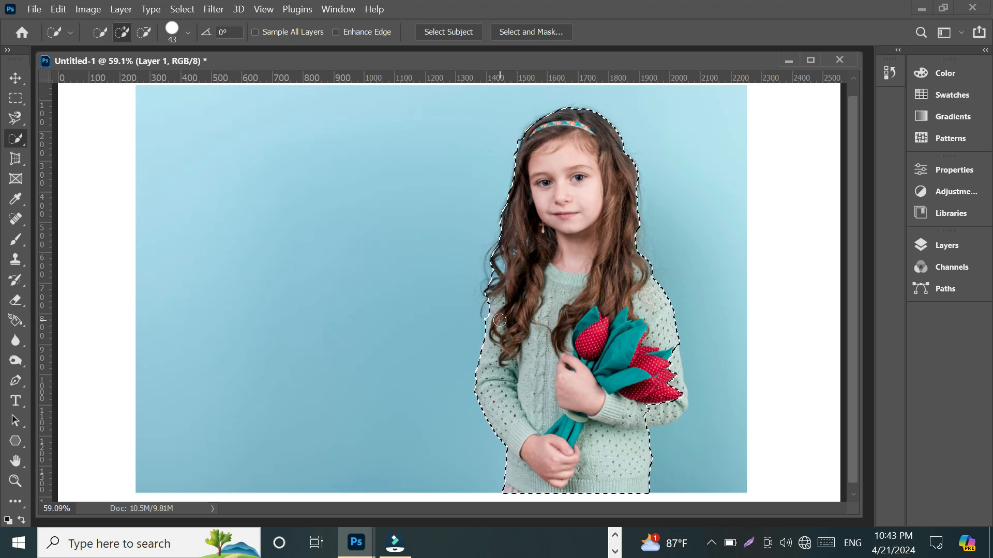
key("alt")
scroll(499, 320, "up", 3)
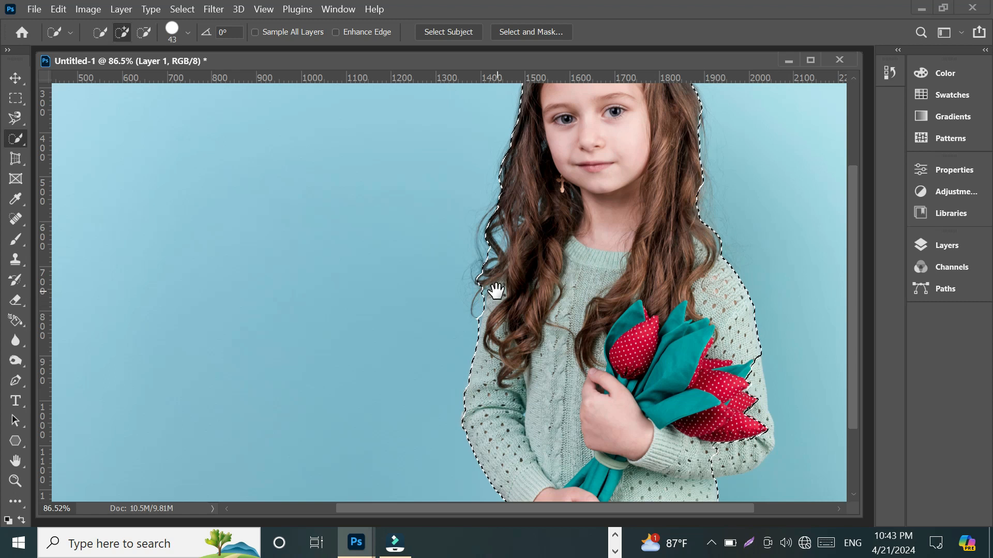
left_click_drag(497, 291, 406, 394)
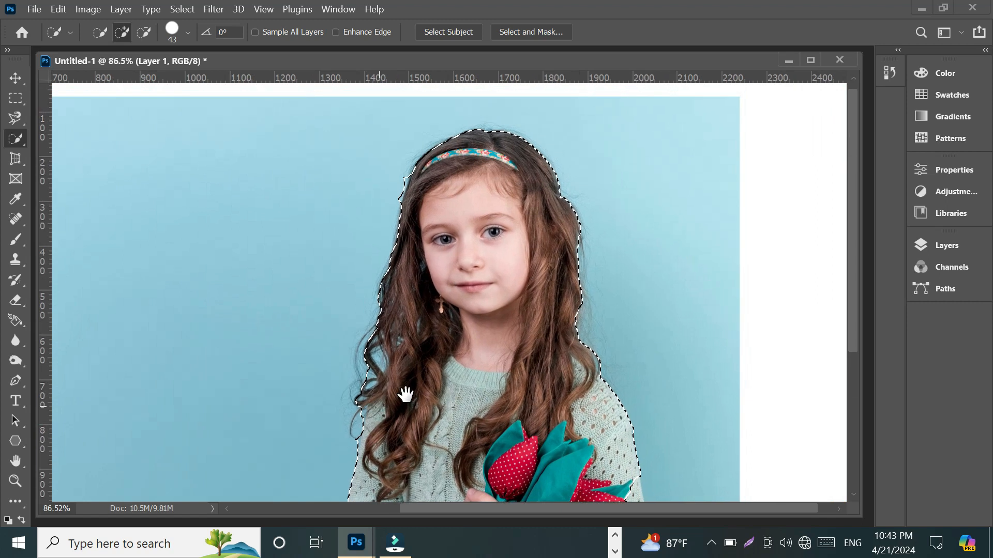
Step: Add the missing sweater sleeve and elbow around the red tulips to the girl's selection with the Quick Selection tool
left_click_drag(468, 312, 423, 315)
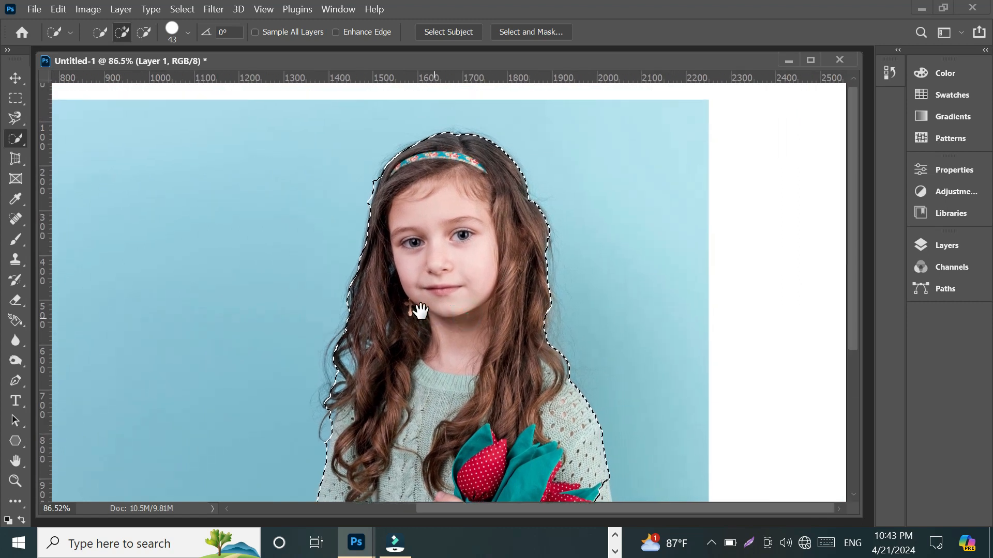
scroll(412, 299, "down", 3)
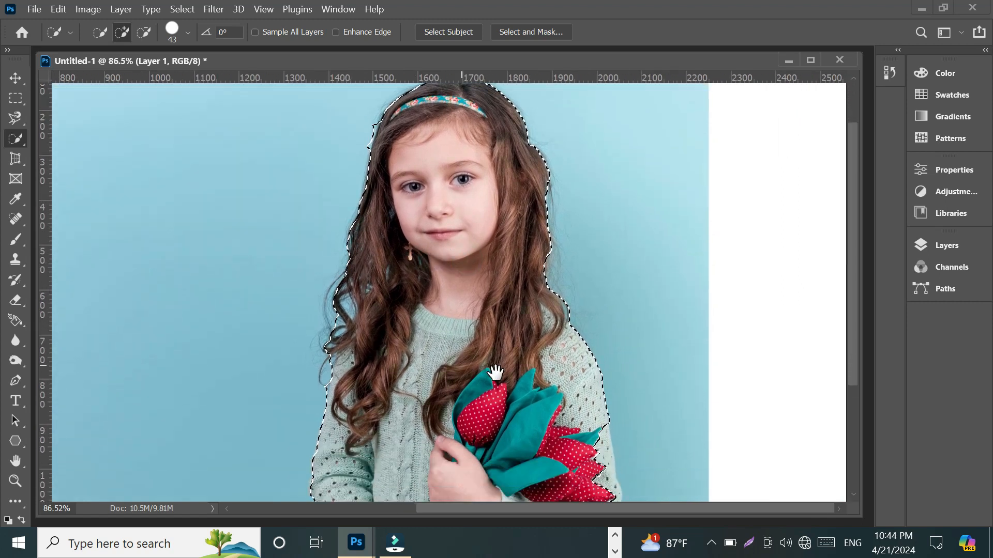
scroll(495, 372, "down", 5)
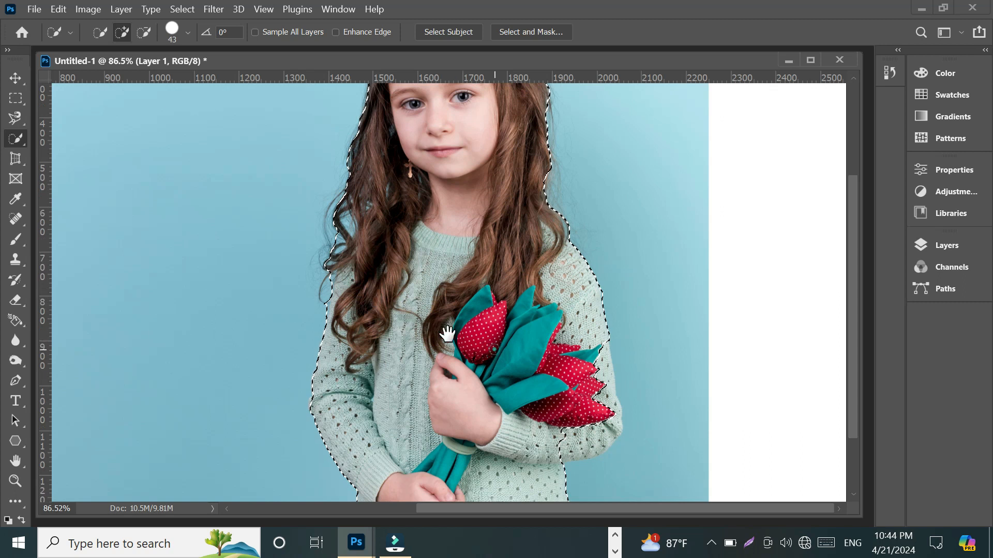
scroll(459, 339, "down", 5)
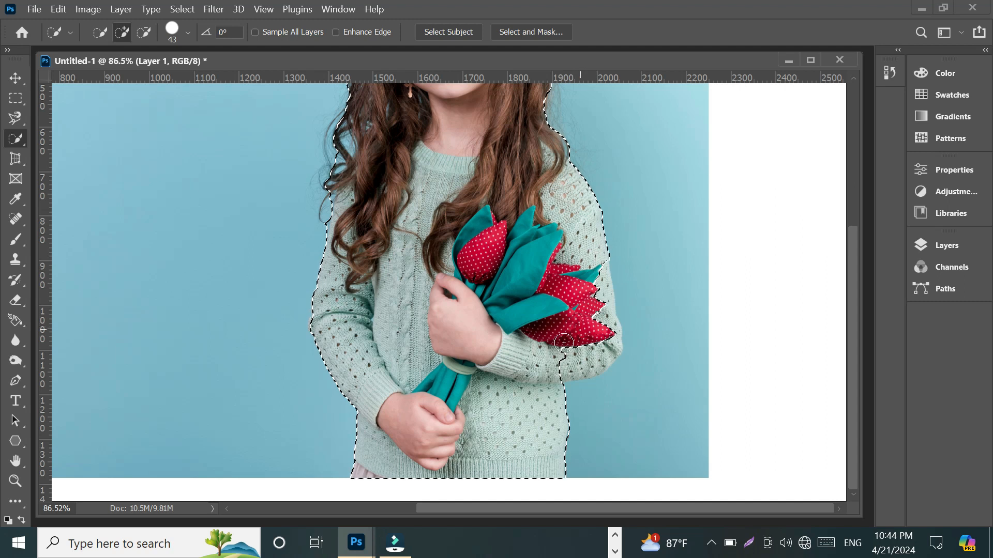
scroll(508, 377, "up", 3)
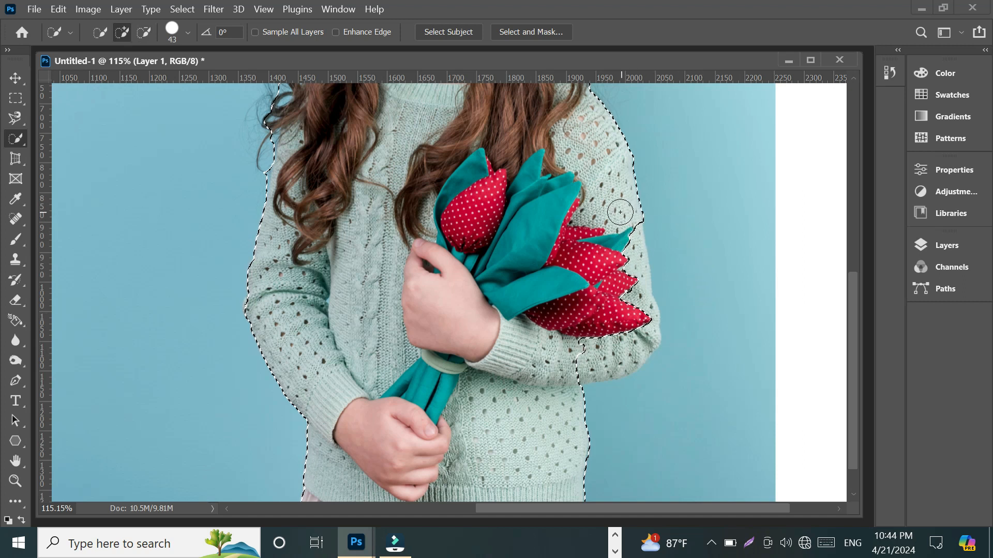
mouse_move(617, 213)
left_mouse_down()
mouse_move(634, 266)
mouse_move(633, 323)
left_mouse_up()
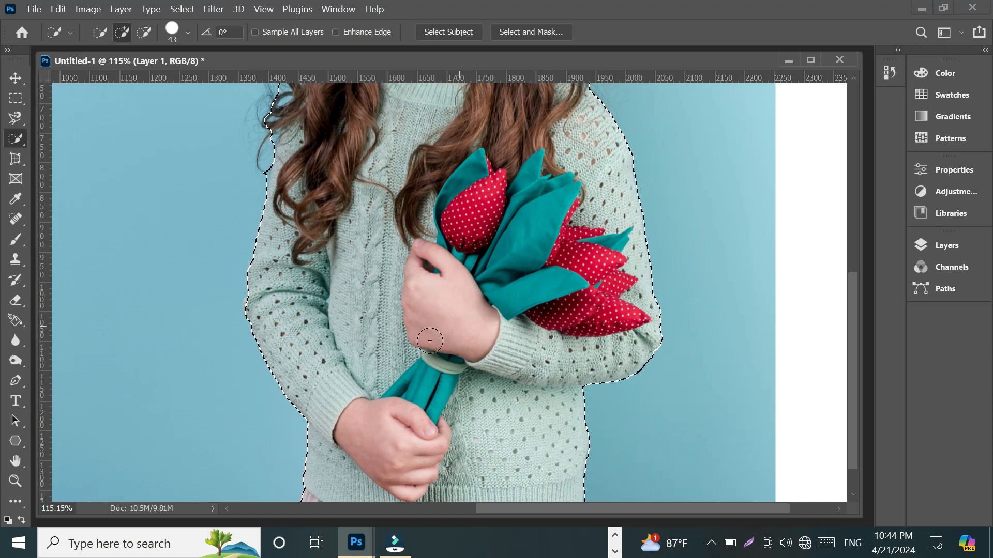
Step: Delete the blue background around the girl on Layer 1 by inverting the selection, and clear the selection
scroll(430, 341, "down", 3)
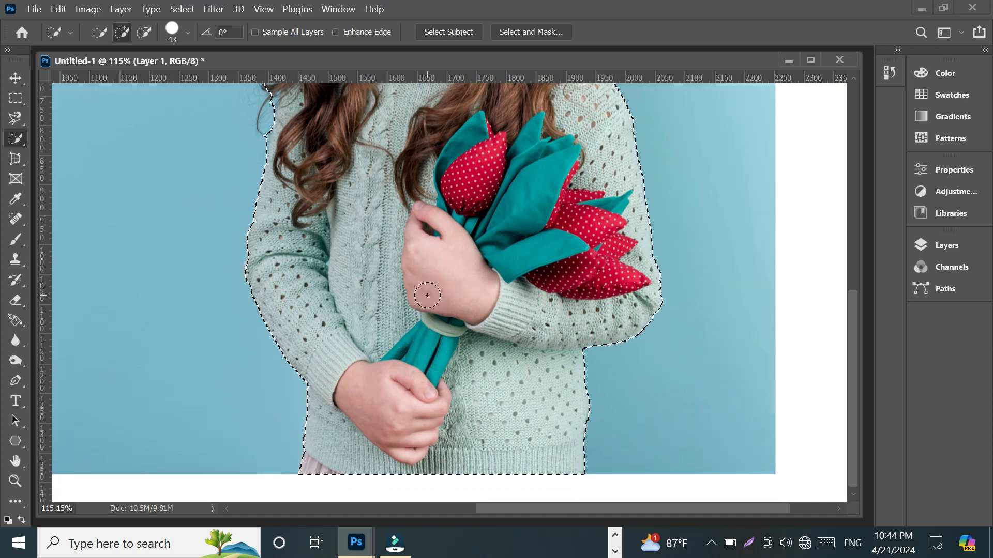
scroll(427, 295, "down", 5)
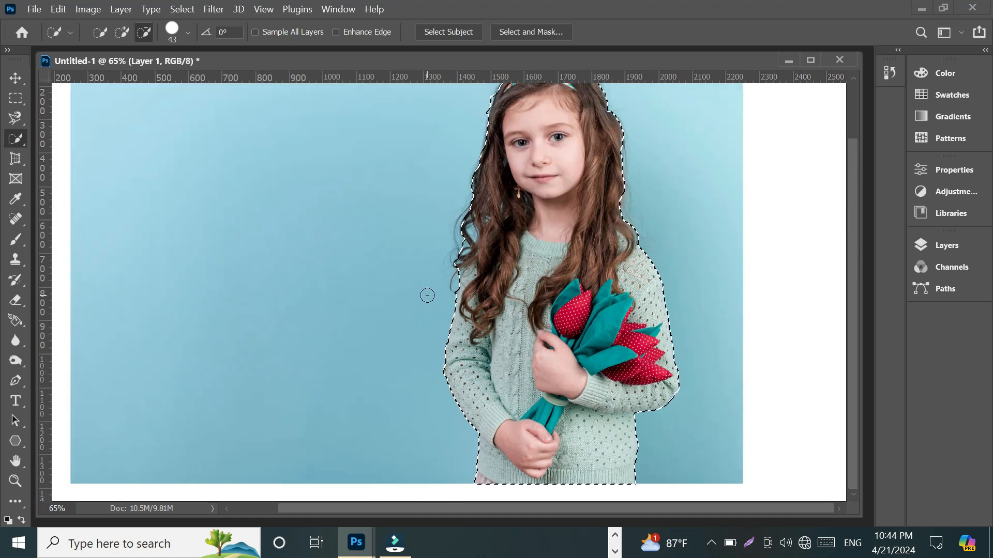
scroll(427, 295, "down", 1)
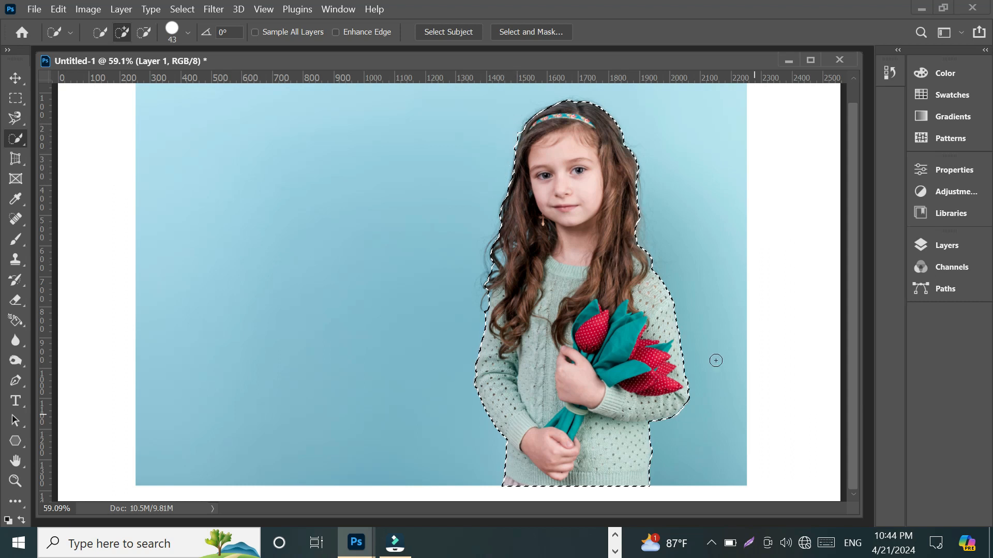
left_click(942, 244)
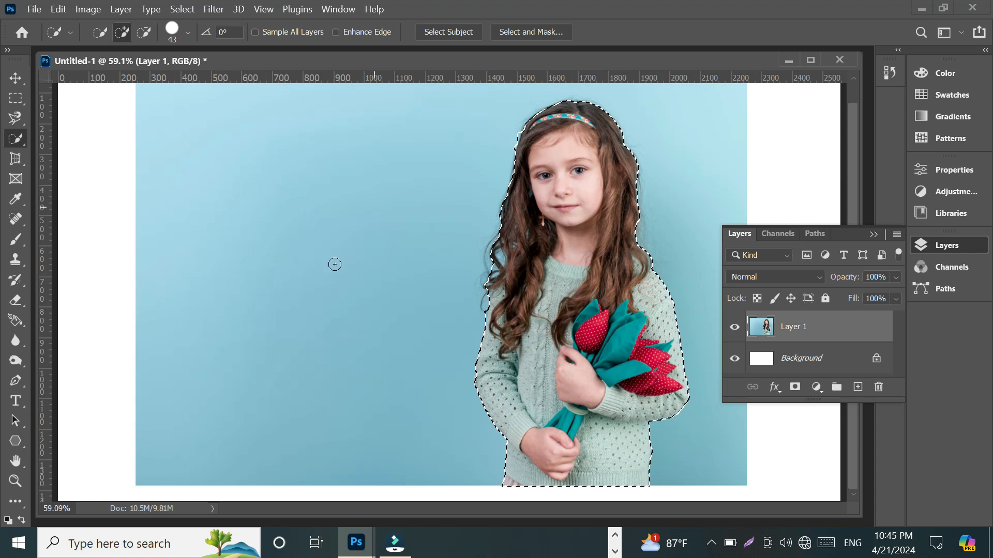
left_click(875, 232)
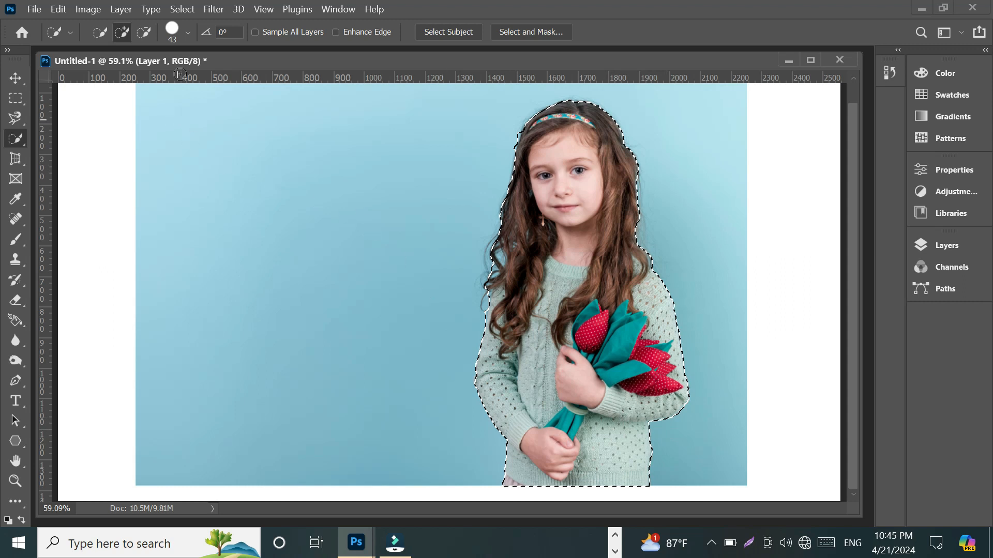
left_click(182, 9)
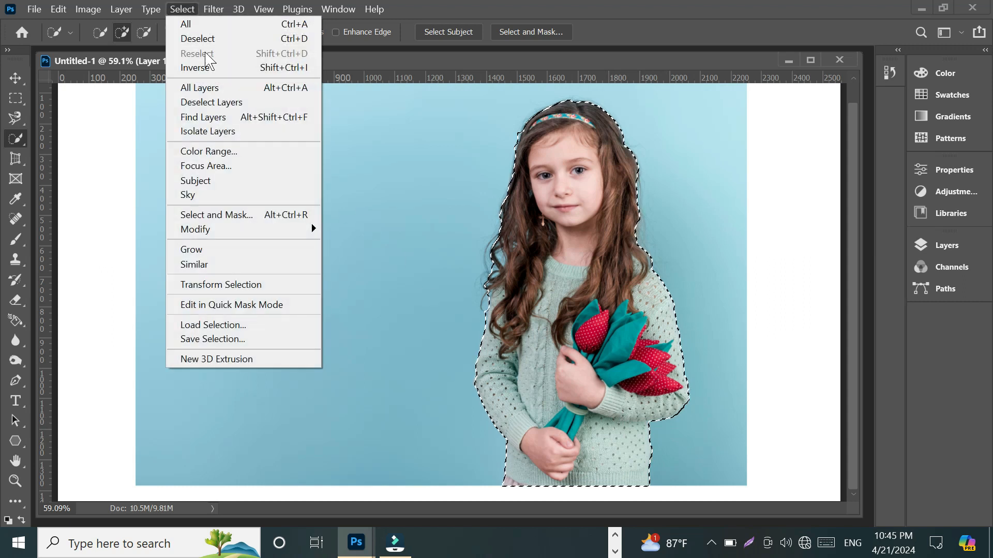
left_click(203, 68)
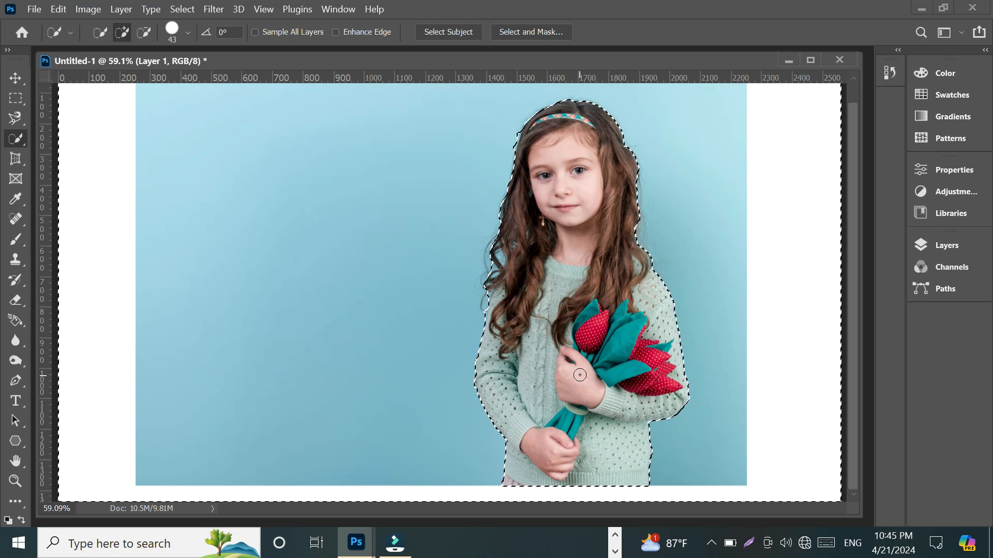
key("Delete")
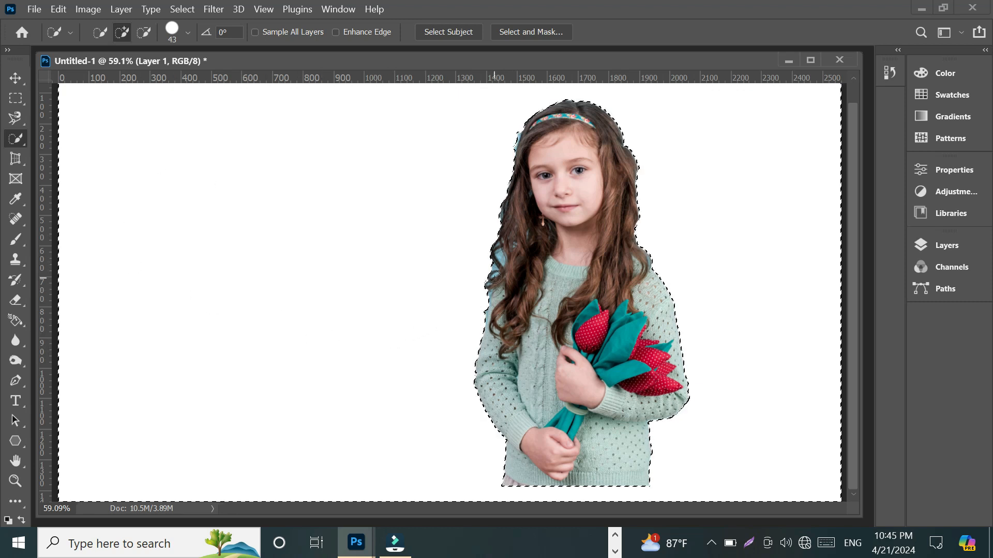
key("ctrl+d")
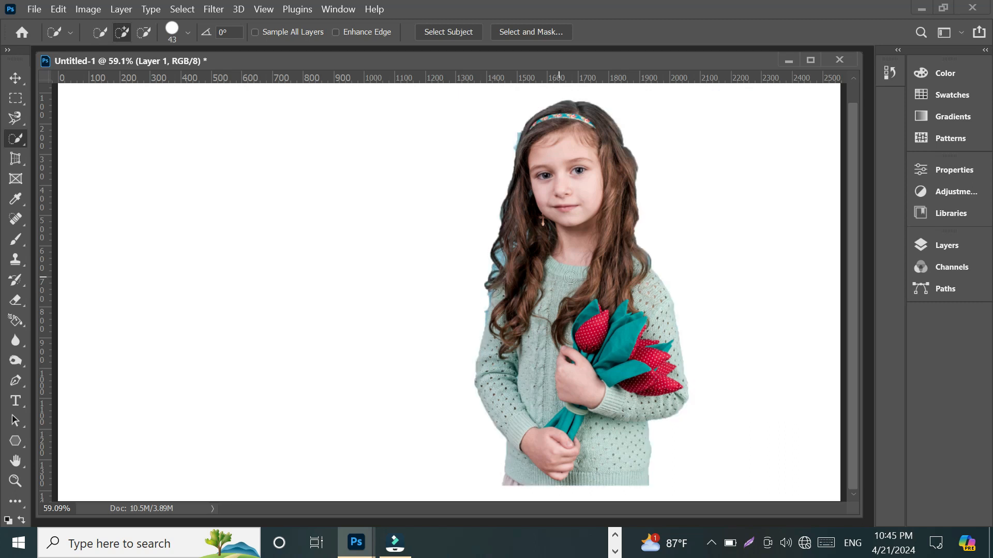
Step: Move the cut-out girl slightly right of the canvas centre, with her lower edge extending just past the canvas bottom
scroll(578, 286, "down", 4)
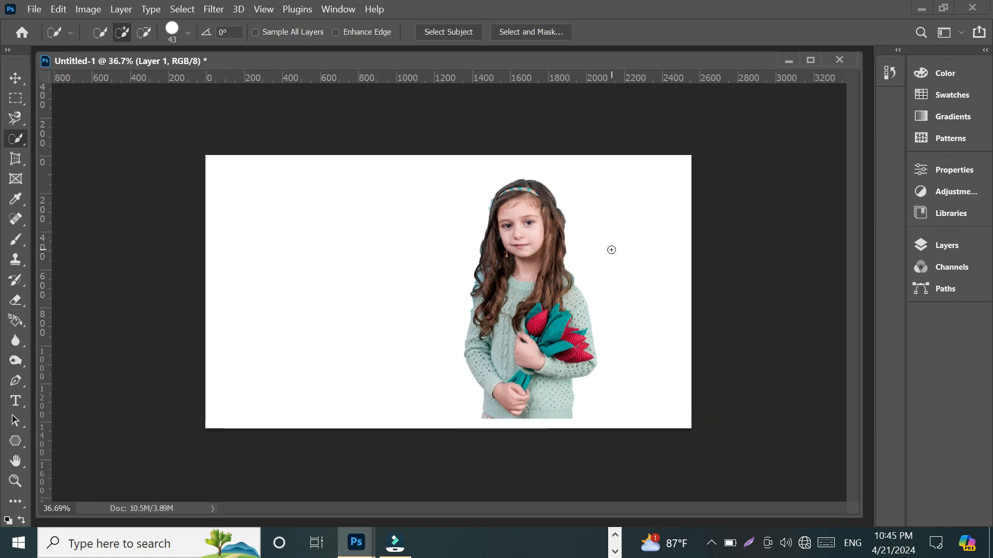
scroll(608, 250, "down", 1)
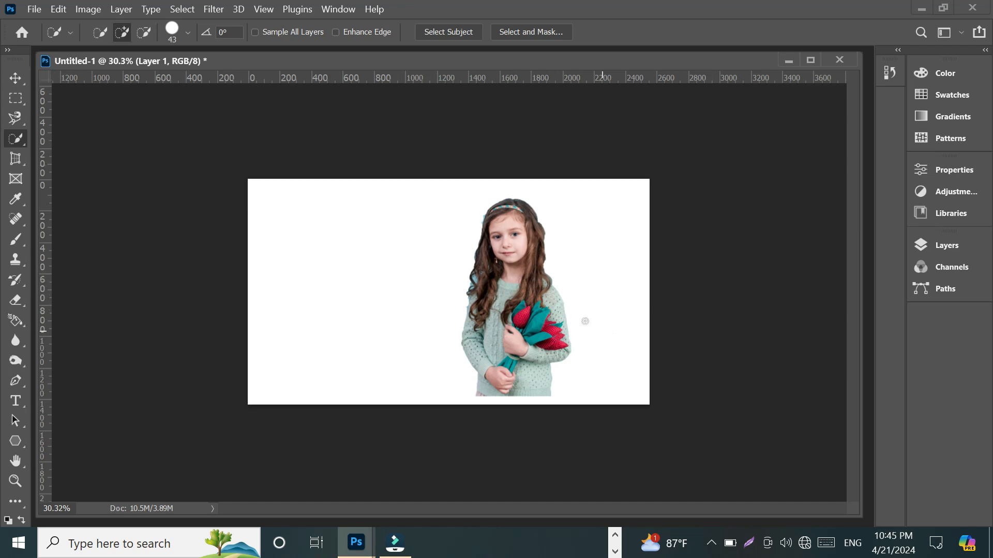
left_click(16, 78)
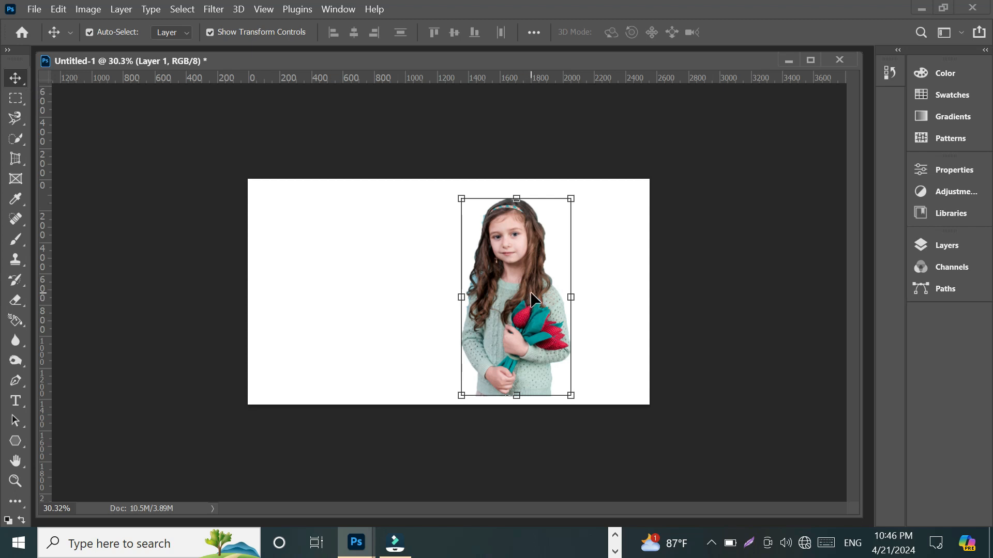
left_click_drag(530, 290, 457, 300)
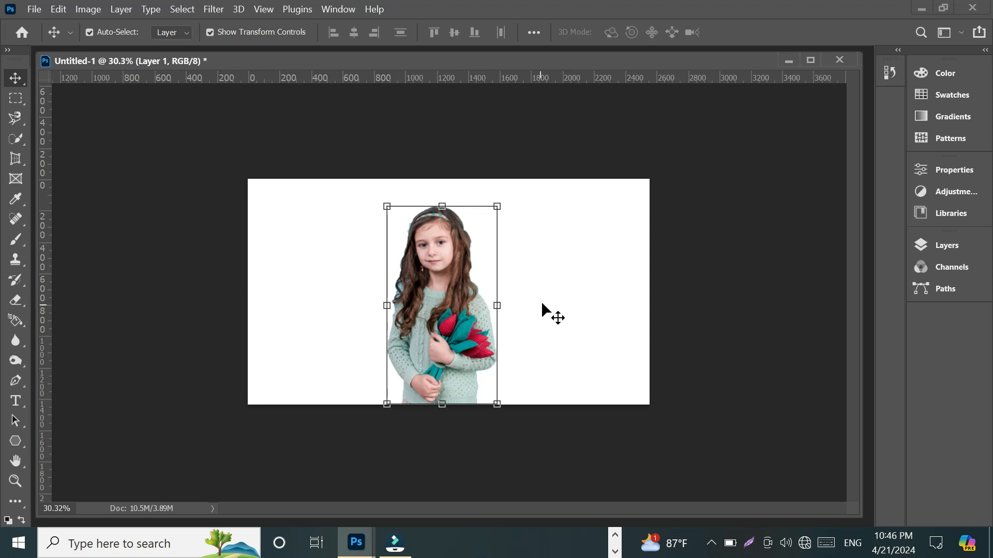
scroll(552, 302, "up", 3)
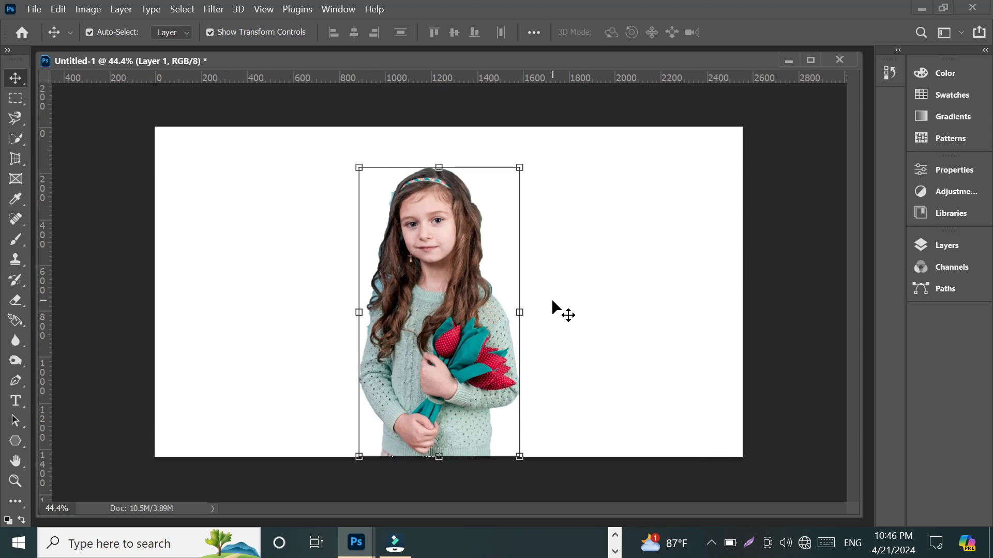
left_click_drag(423, 317, 498, 367)
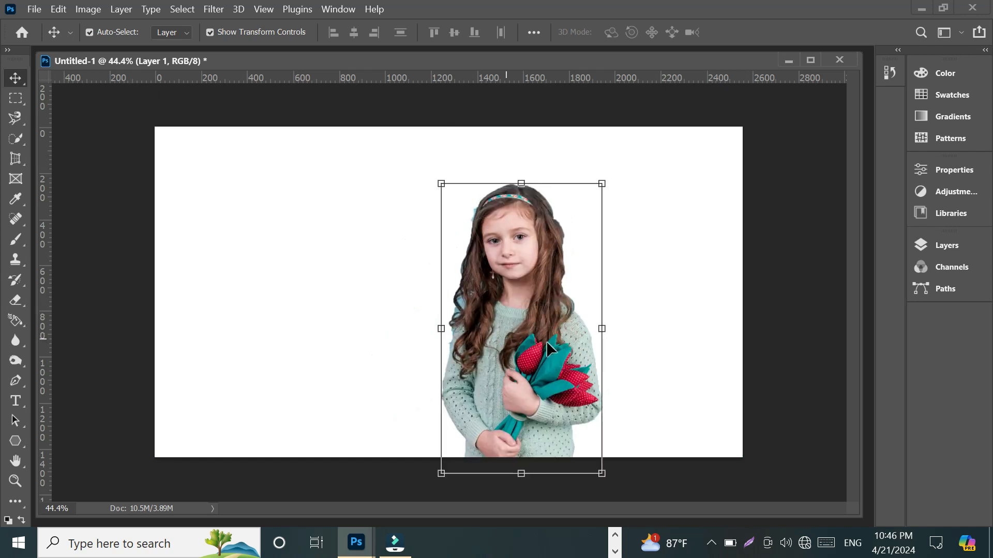
Step: Open the beautiful-wooden-pathway forest image from Downloads and place a copy over the girl on the Untitled-1 canvas
left_click(38, 11)
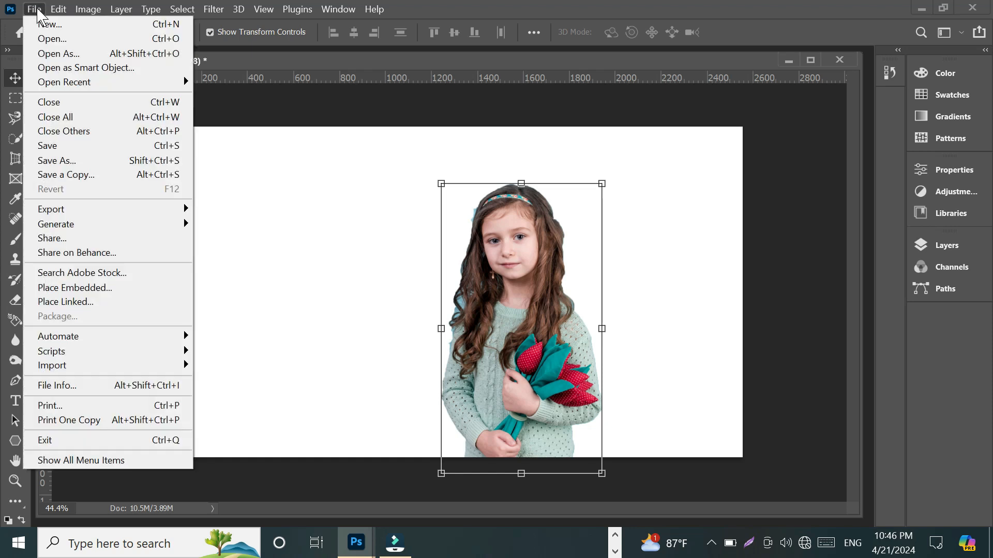
left_click(44, 38)
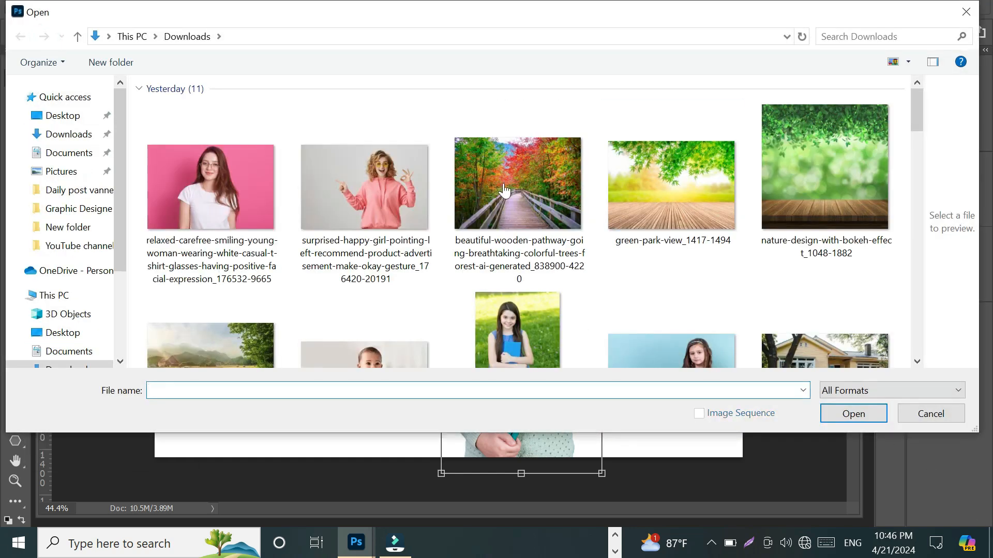
scroll(672, 250, "down", 2)
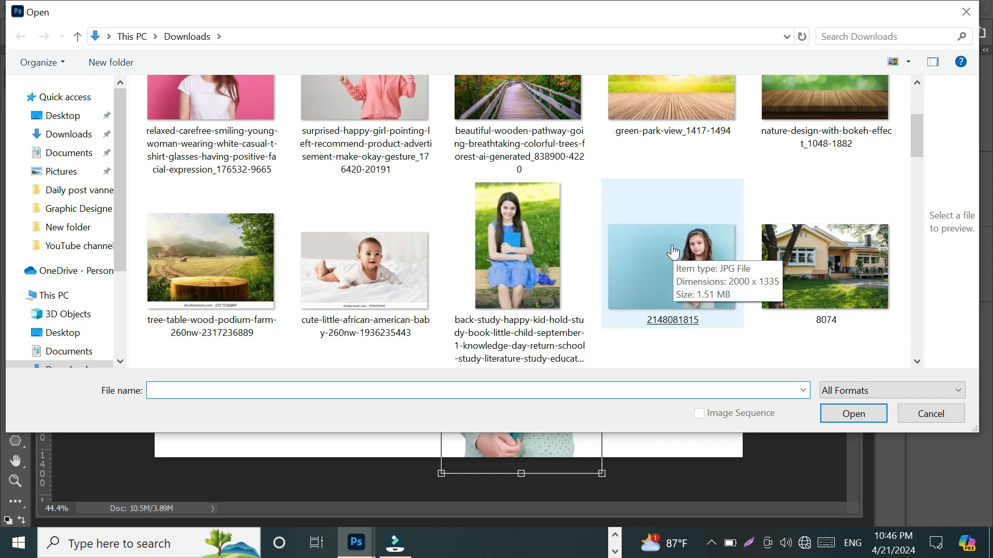
scroll(589, 261, "up", 2)
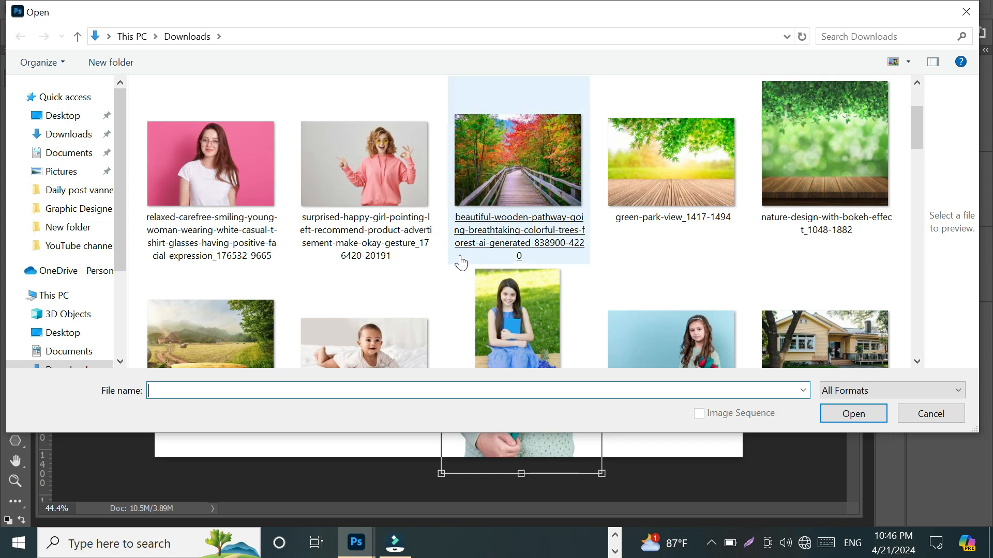
double_click(523, 190)
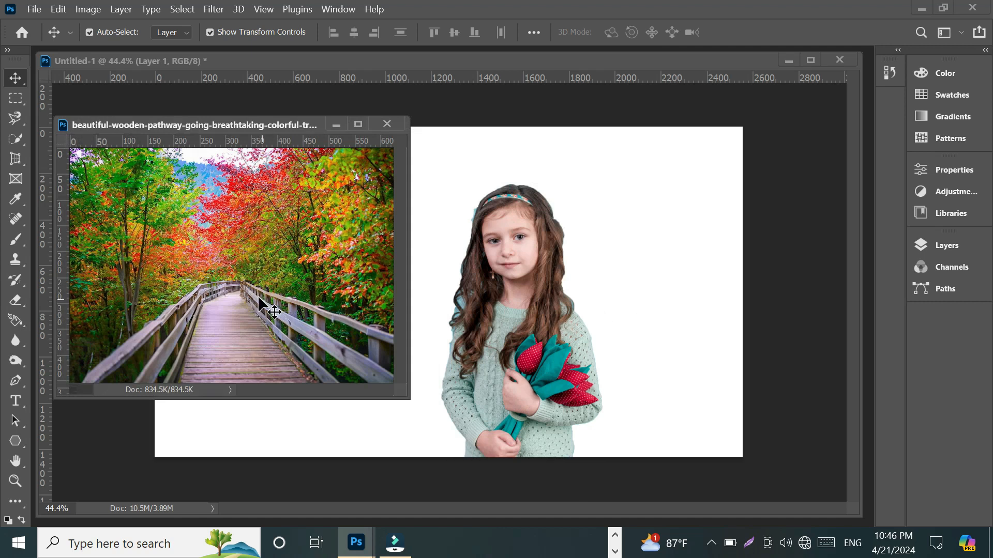
left_click_drag(267, 296, 500, 341)
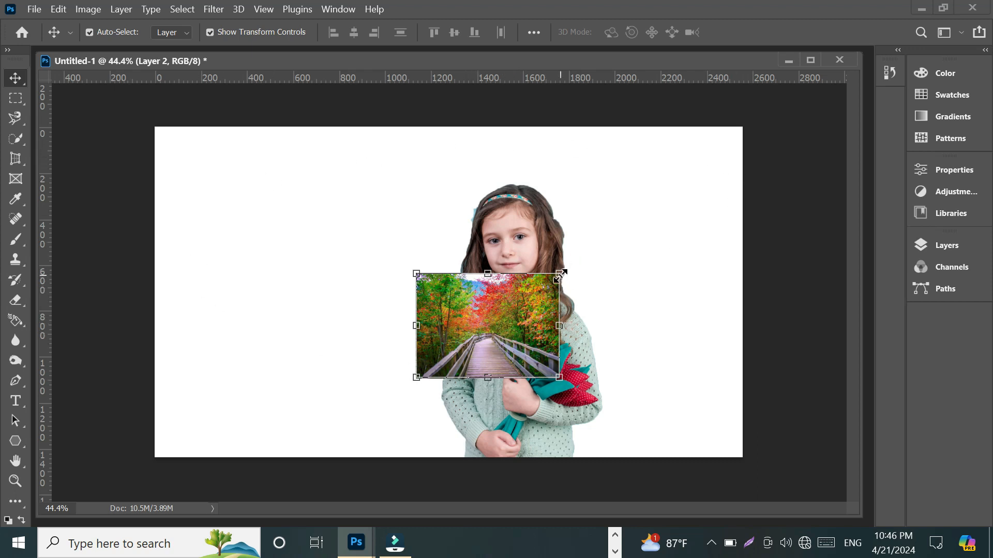
Step: Scale the pathway image proportionally to about 409.5% so it covers the whole canvas, apply the transform and deselect the layer
left_click_drag(556, 278, 745, 153)
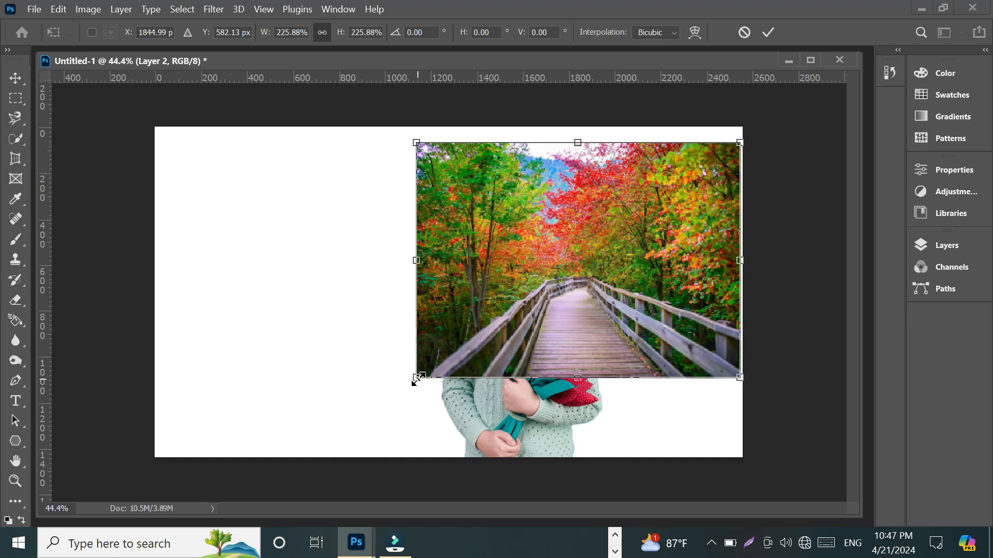
left_click_drag(416, 381, 290, 443)
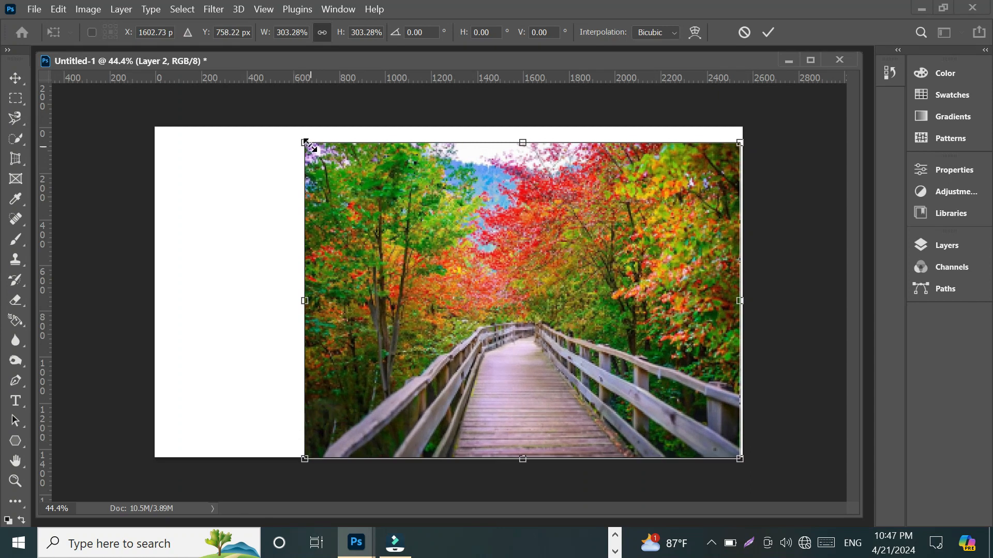
left_click_drag(306, 144, 87, 136)
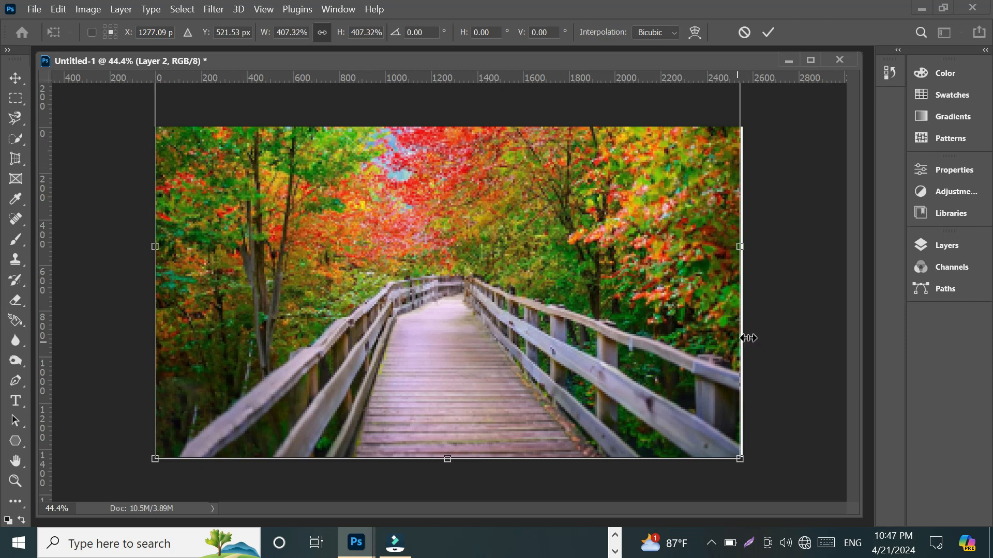
left_click_drag(740, 459, 742, 461)
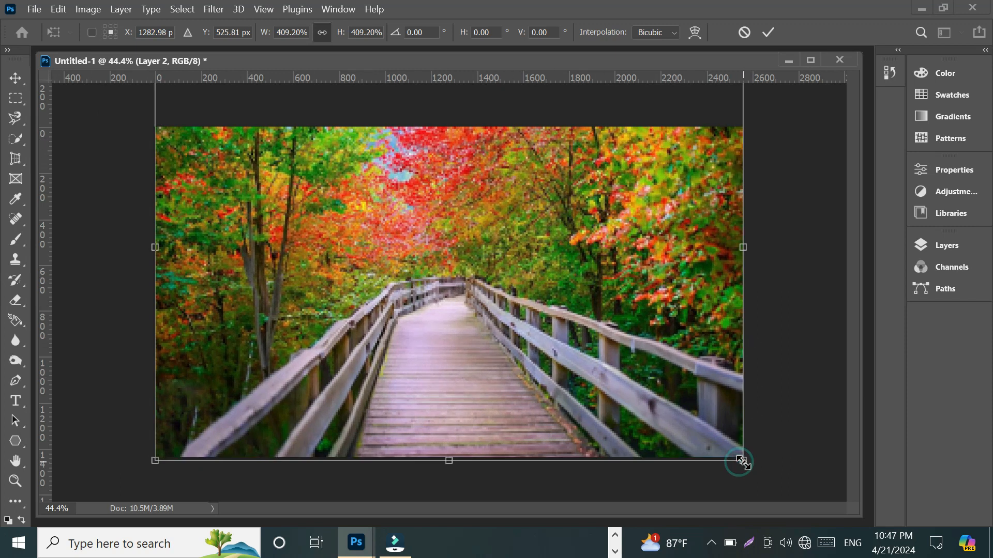
left_click_drag(155, 459, 155, 461)
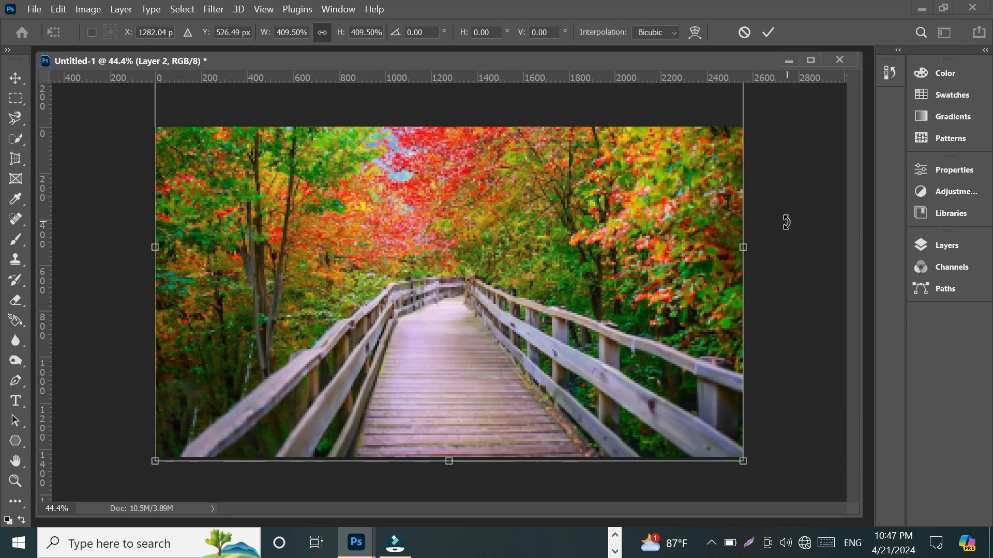
left_click(767, 36)
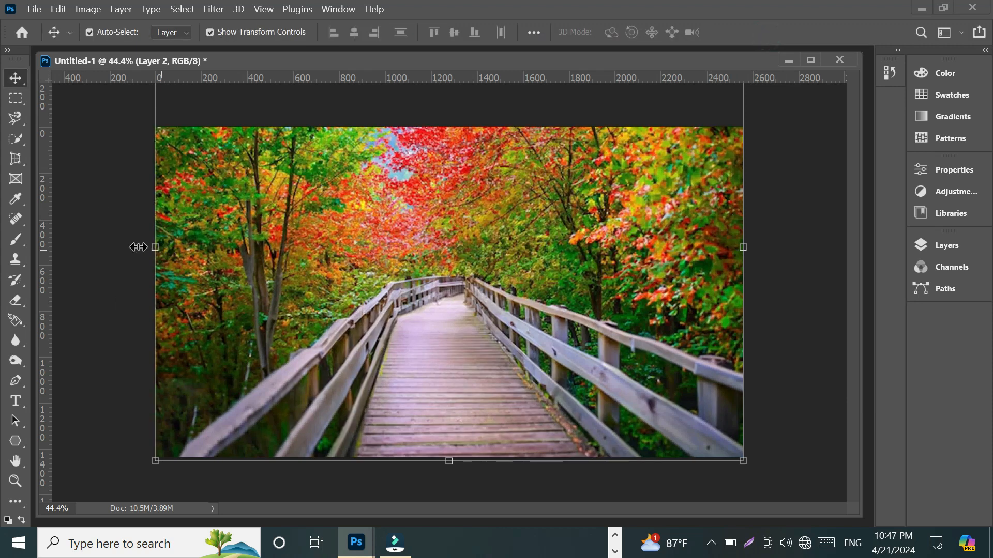
left_click(118, 235)
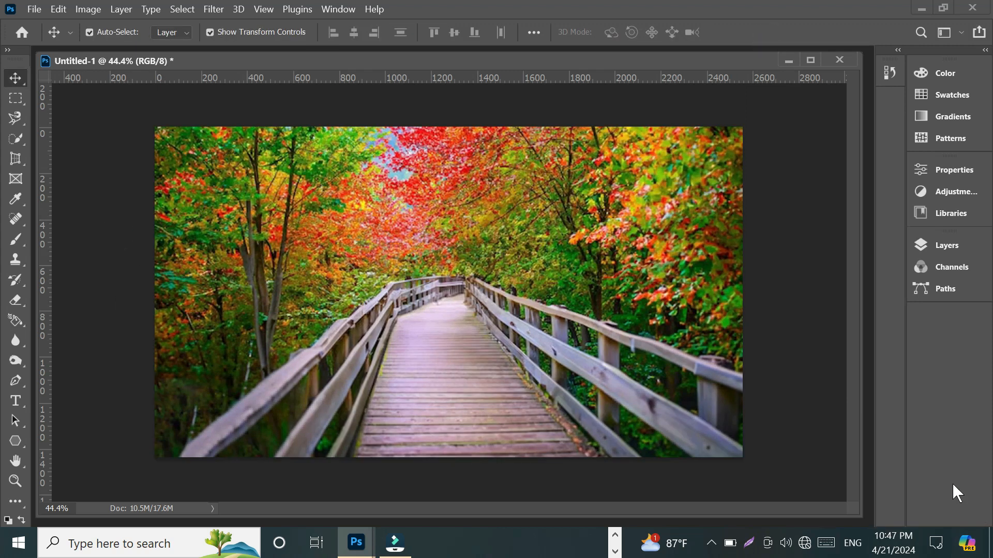
Step: Move the wooden pathway layer, Layer 2, below Layer 1 so the girl stands in front of it, and deselect the layers
left_click(947, 252)
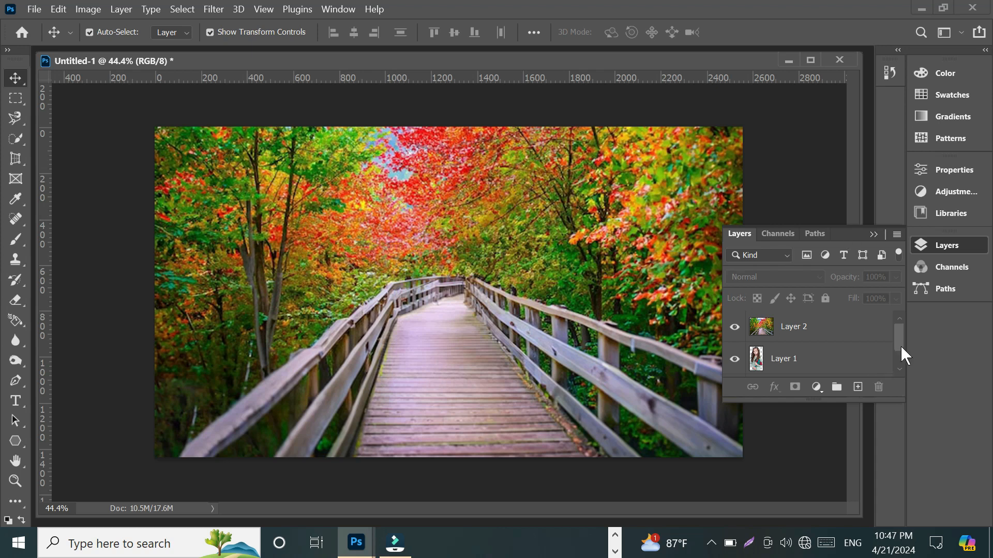
left_click_drag(901, 346, 899, 361)
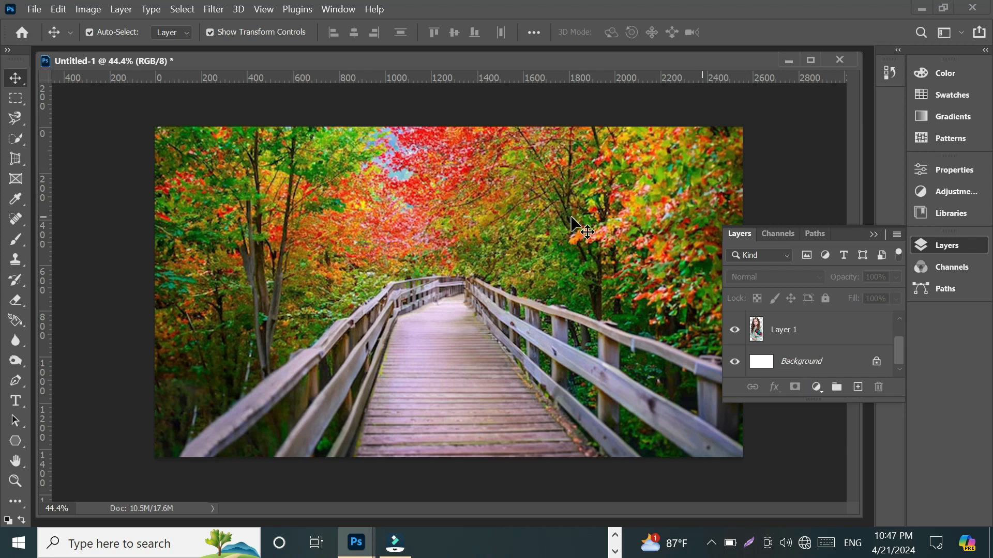
scroll(818, 344, "up", 2)
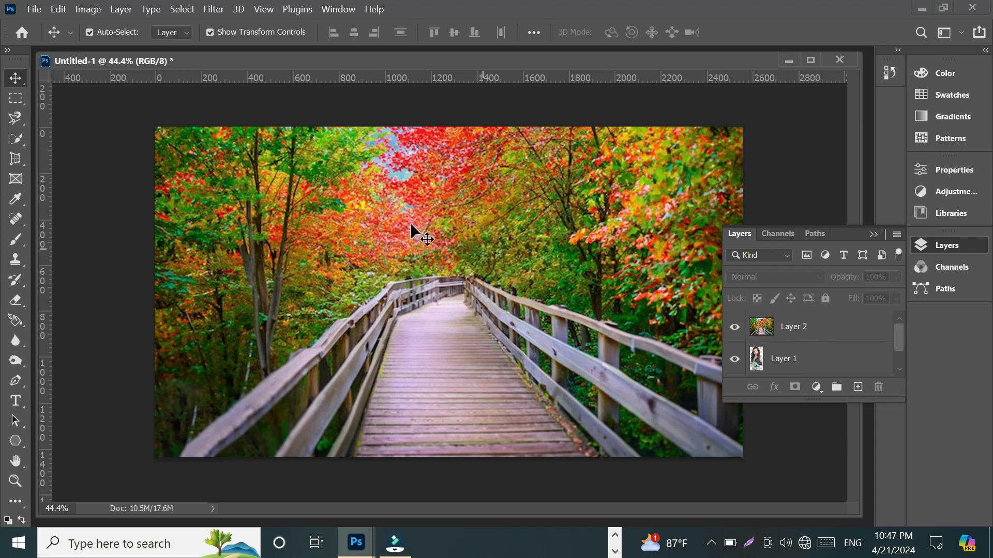
left_click_drag(773, 381, 774, 343)
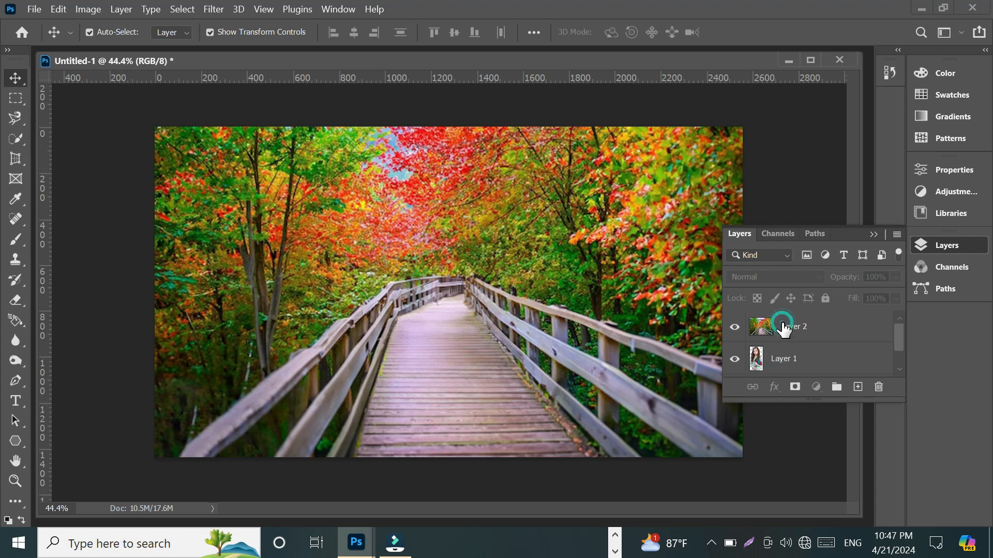
left_click_drag(779, 324, 779, 363)
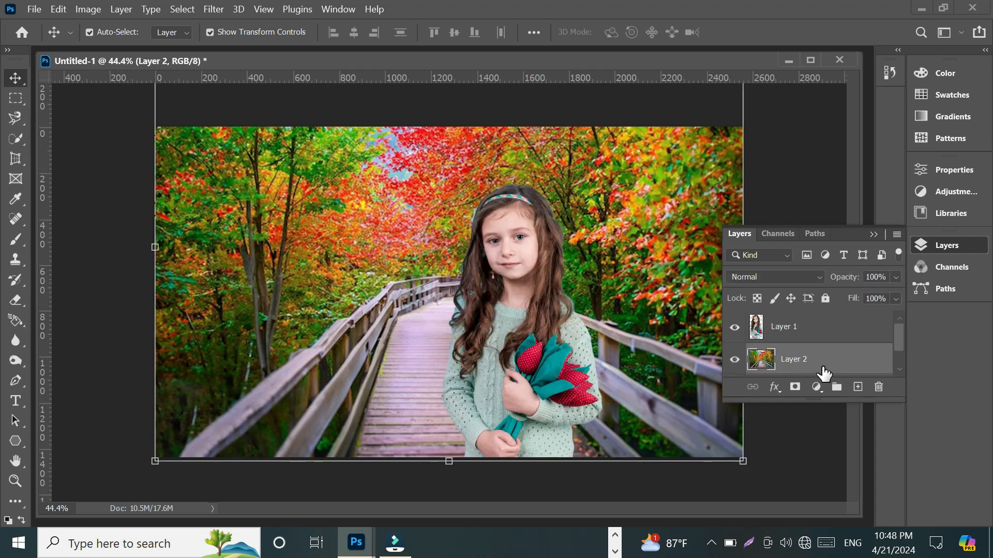
left_click(824, 132)
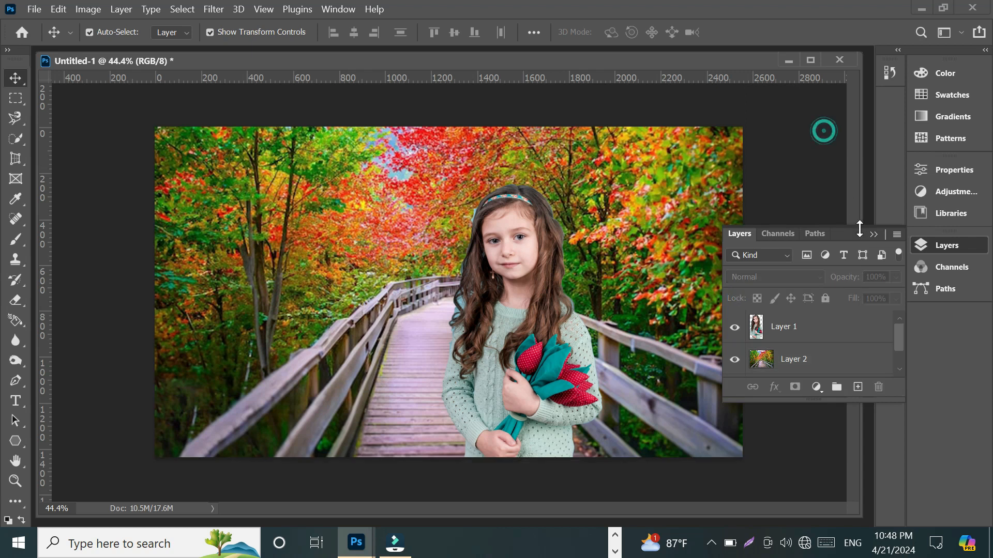
left_click(874, 235)
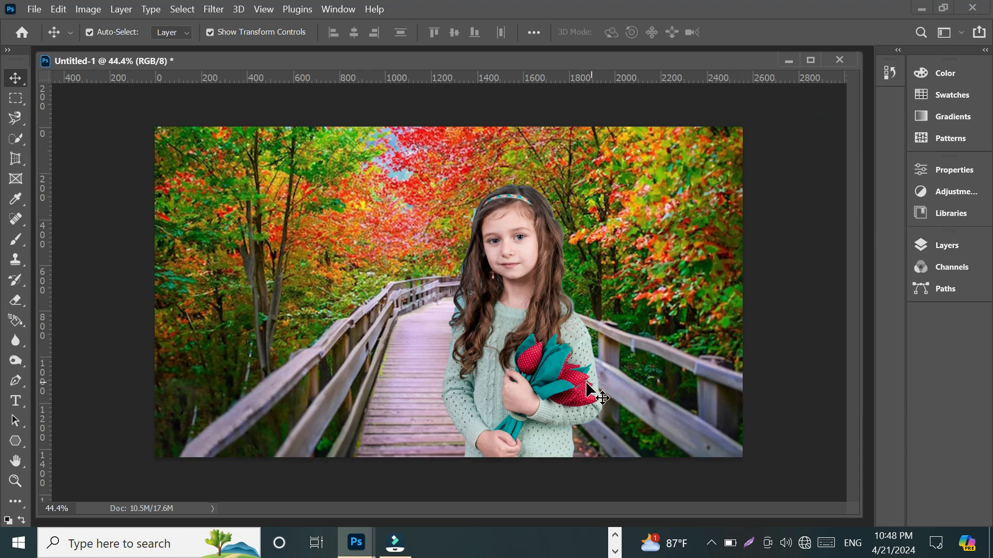
Step: Move the cut-out girl right and slightly down so she stands over the pathway's right railing, leaving no layer selected
left_click_drag(539, 384, 585, 394)
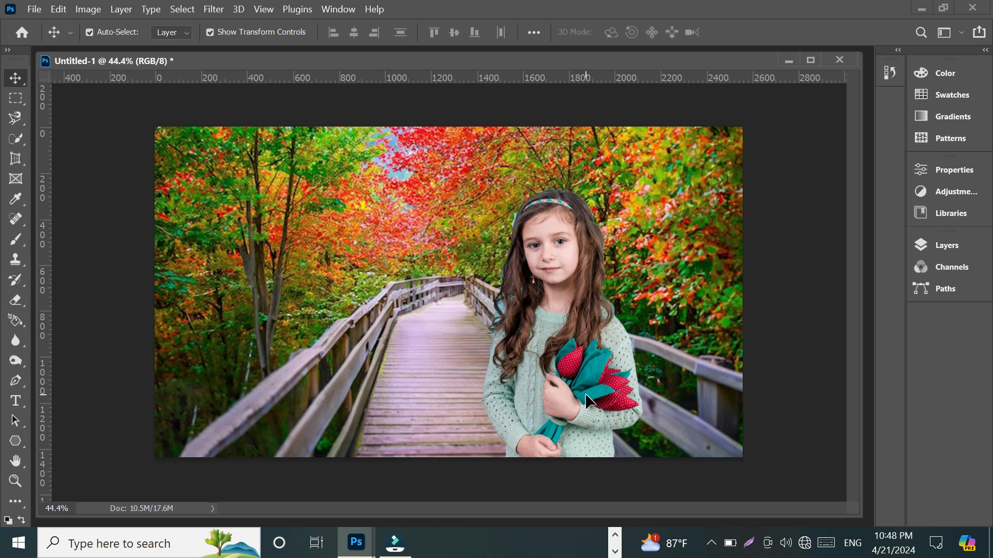
left_click(438, 355)
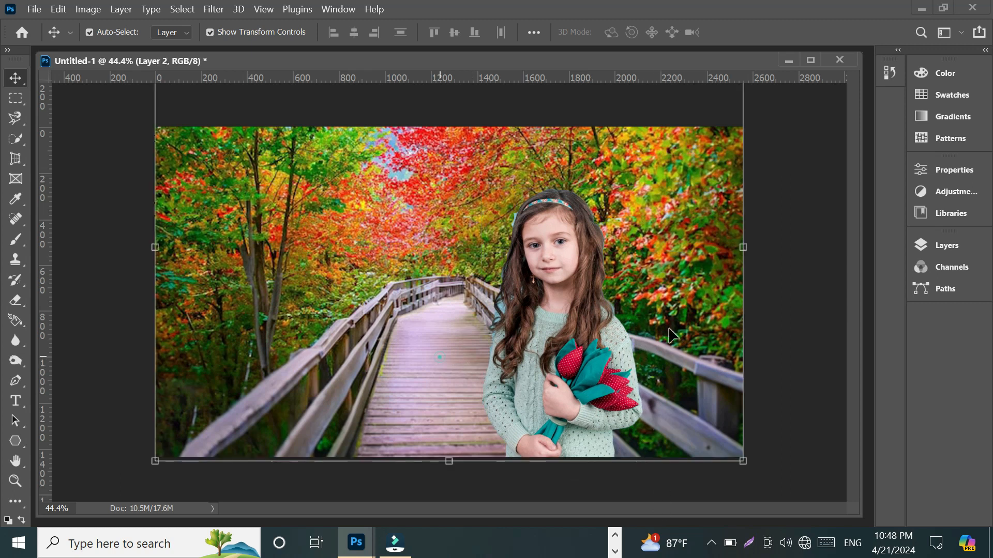
left_click(802, 348)
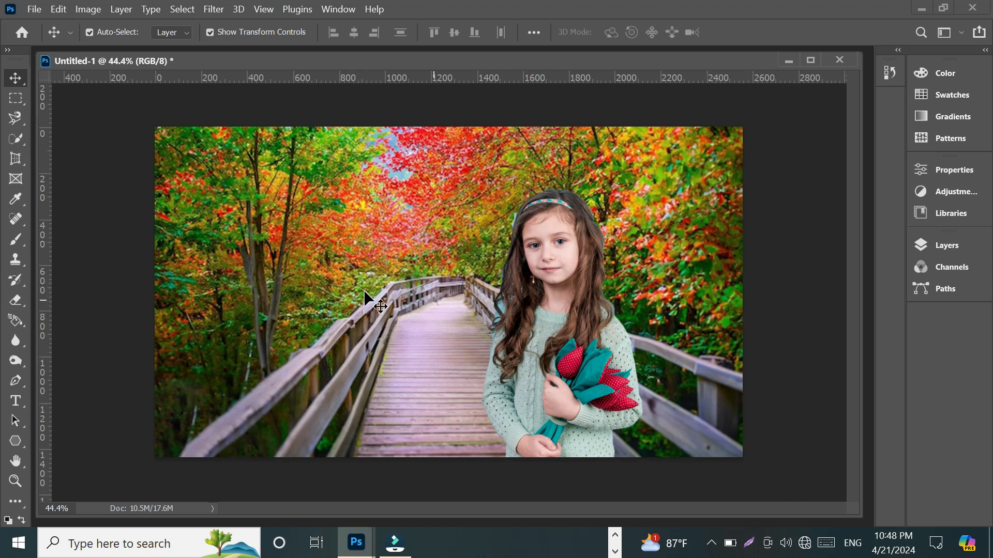
left_click(17, 142)
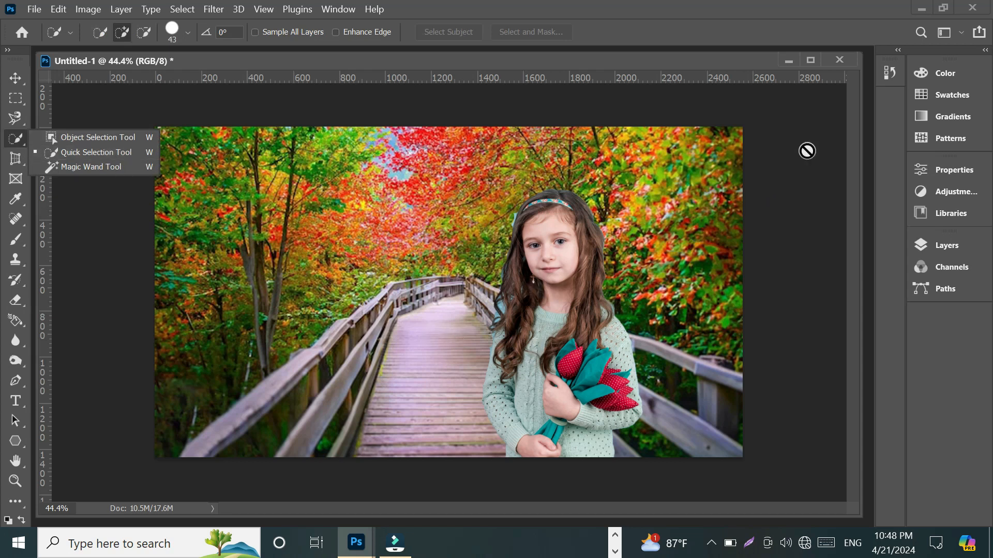
left_click(822, 145)
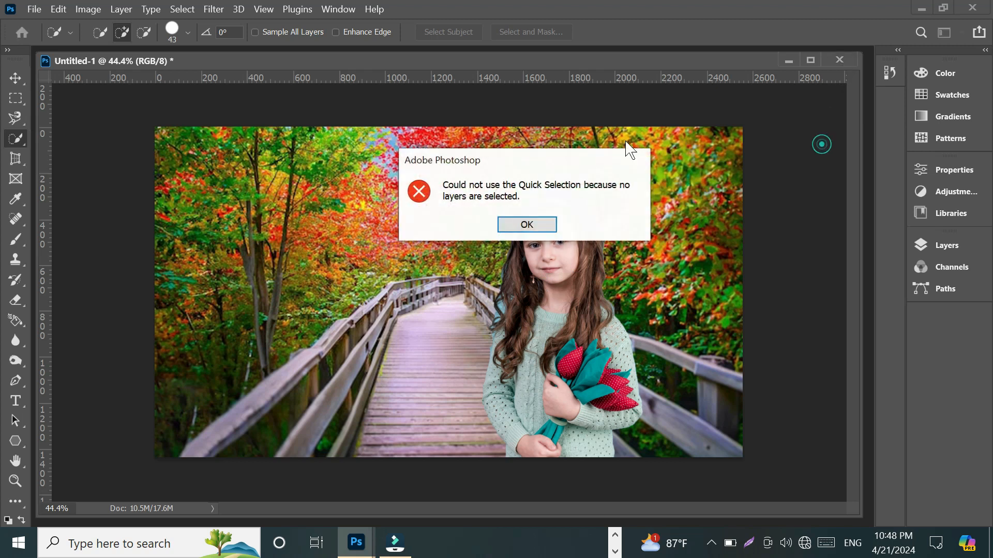
left_click(524, 224)
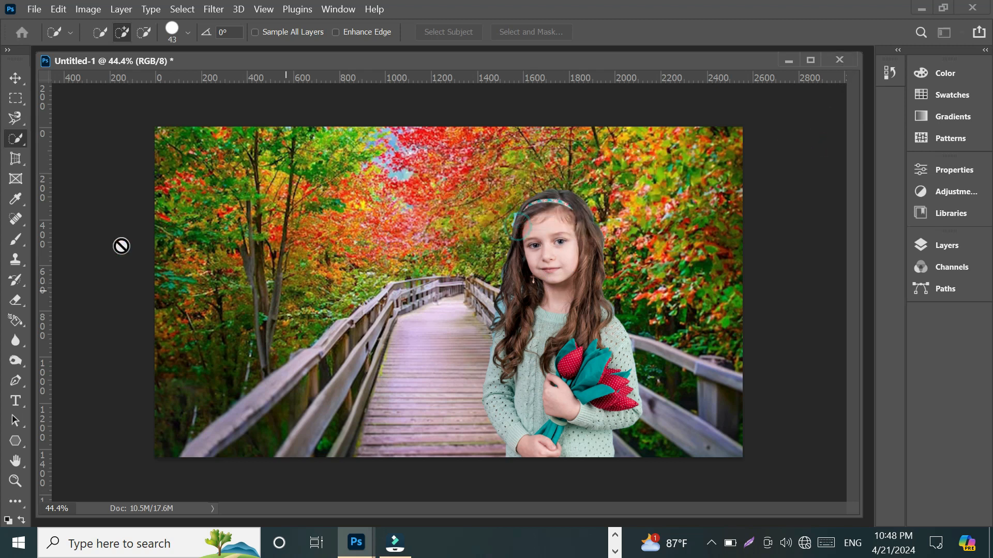
right_click(15, 141)
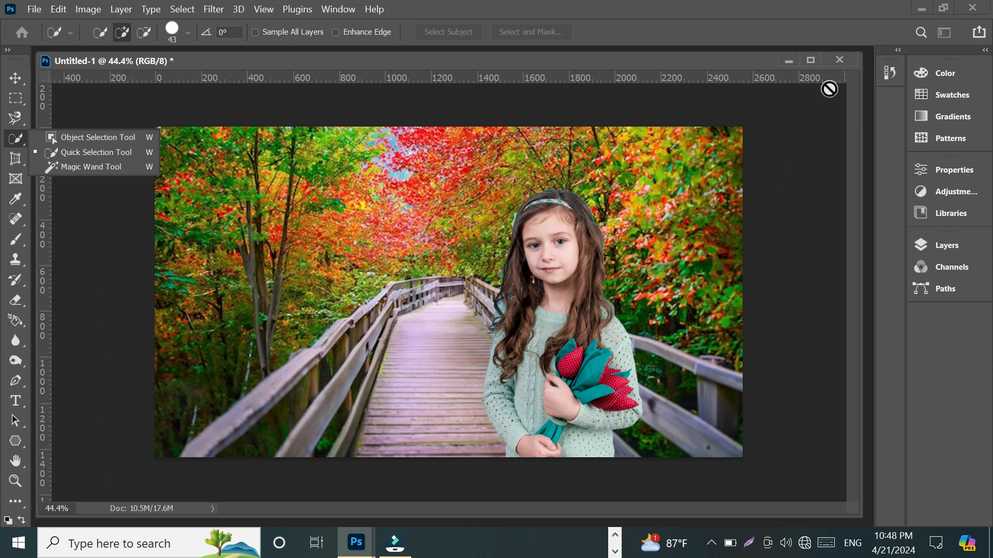
left_click(840, 58)
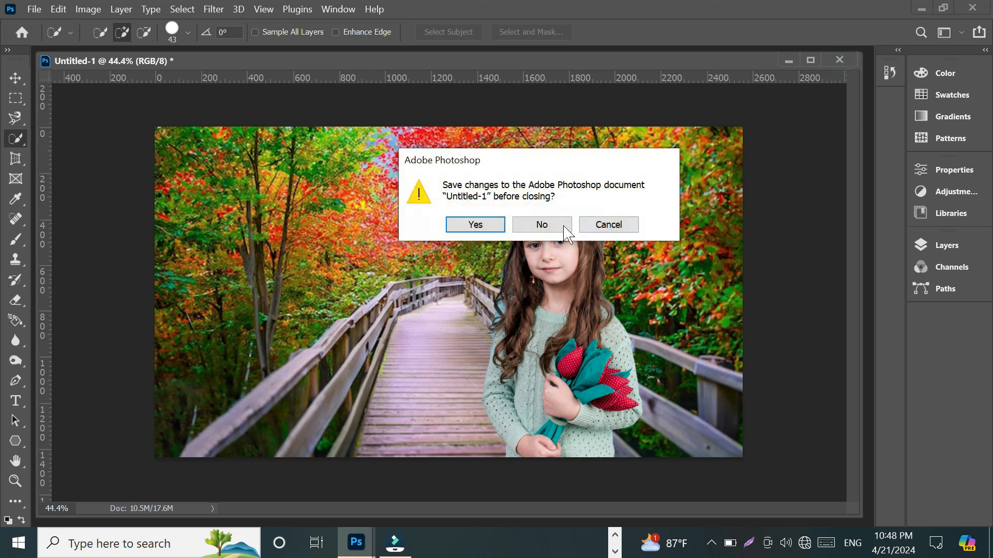
left_click(620, 229)
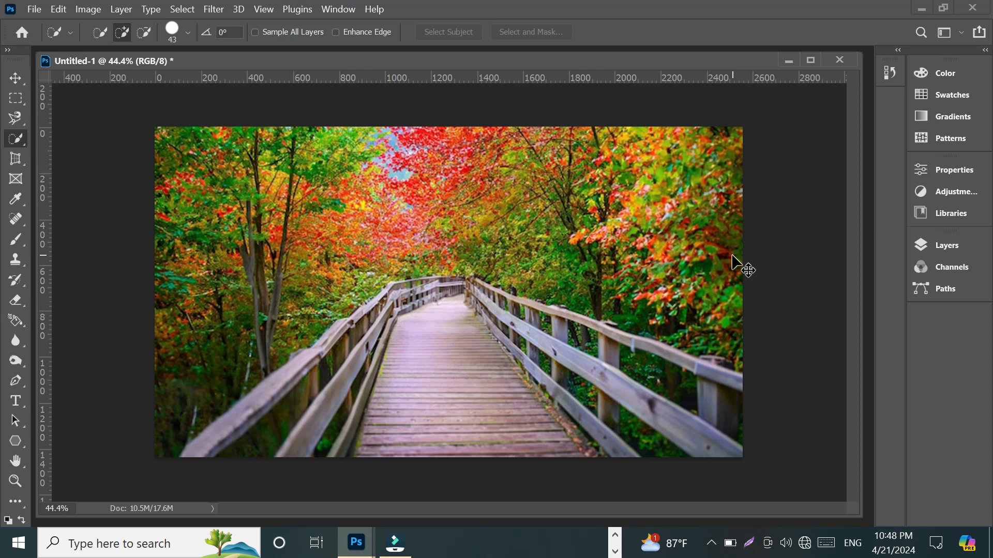
Step: Delete Layer 2 with the pathway and Layer 1 with the girl, leaving only the white Background layer
left_click(940, 244)
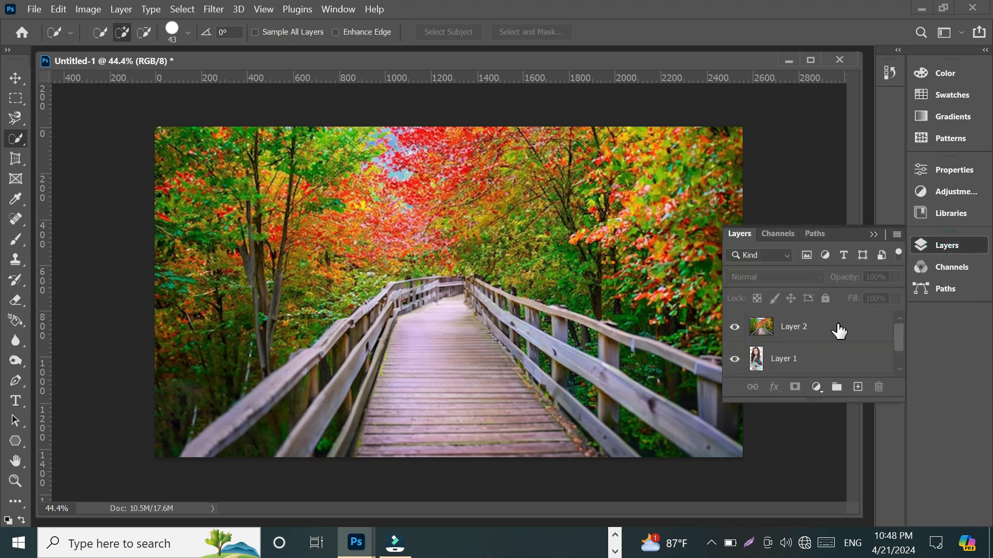
left_click_drag(782, 332, 881, 387)
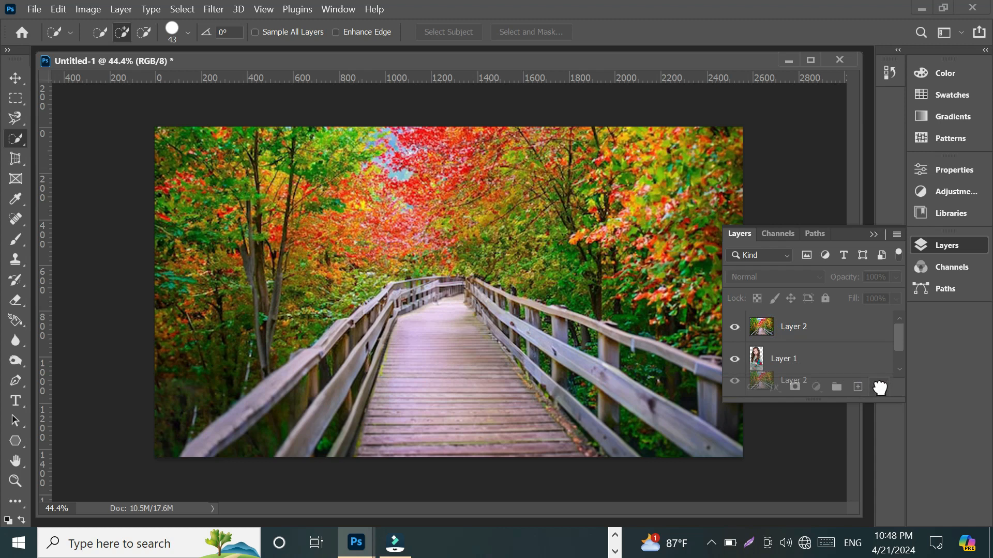
left_click_drag(879, 386, 880, 387)
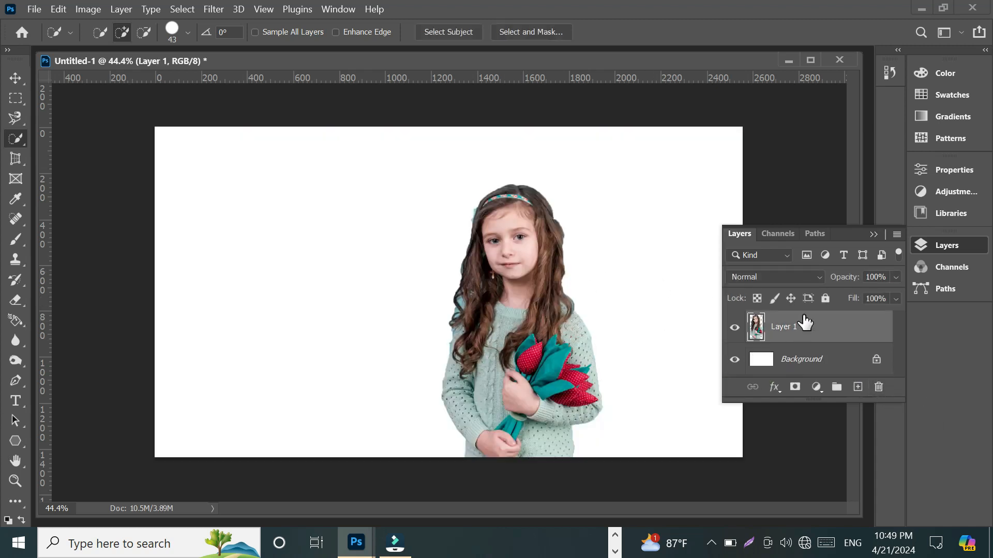
left_click_drag(810, 327, 876, 363)
left_click_drag(834, 330, 879, 388)
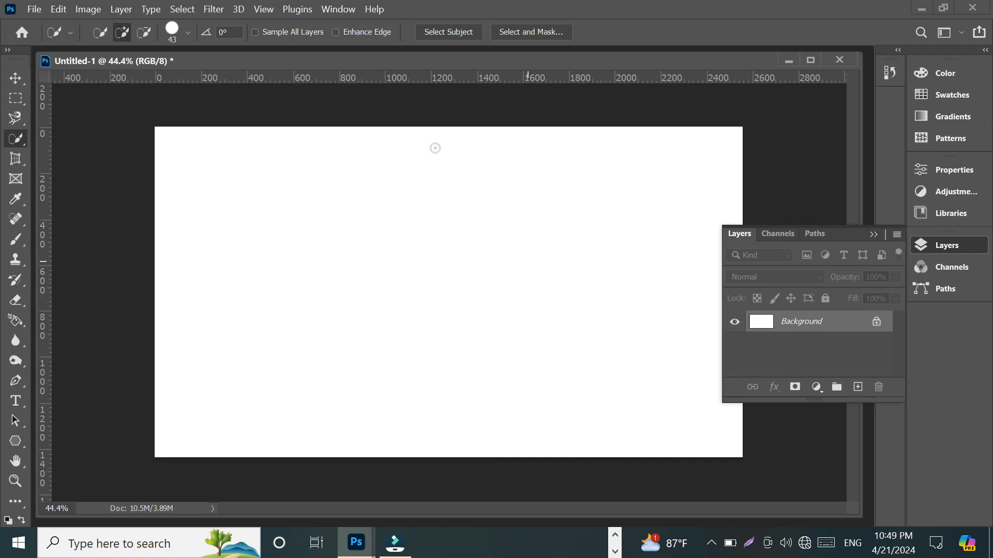
left_click(878, 236)
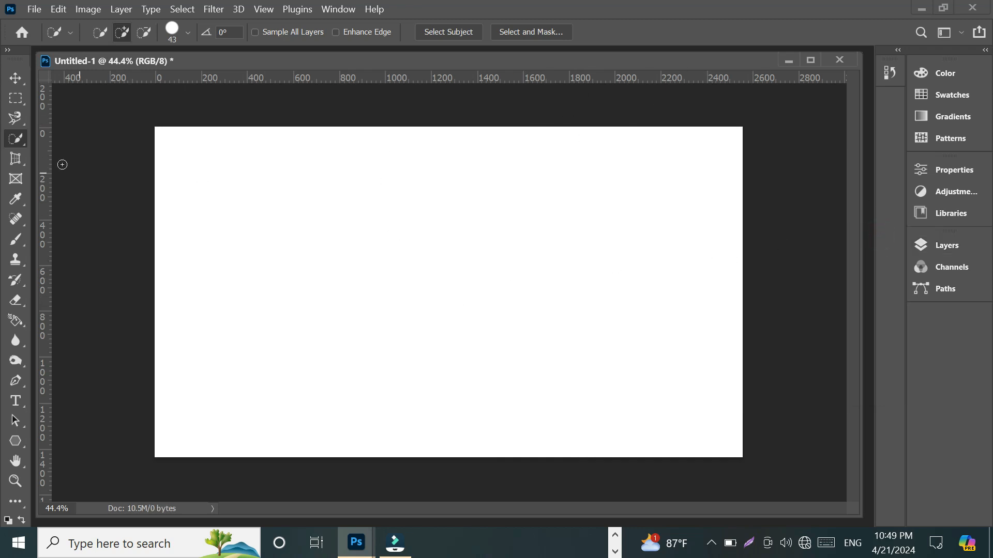
right_click(15, 140)
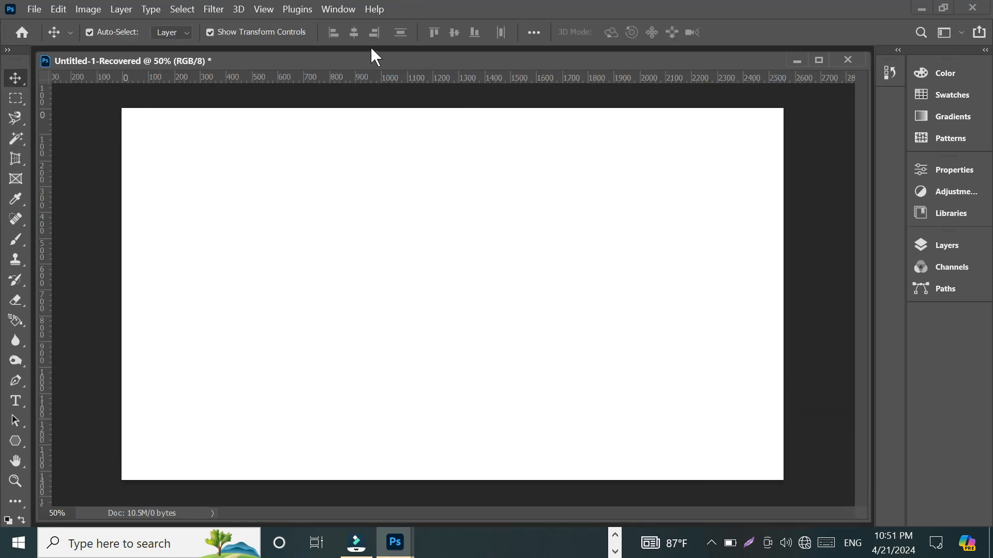
Step: Open the surprised-happy-girl-pointing-left image from Downloads and place a copy on the blank Untitled-1-Recovered canvas
left_click(32, 8)
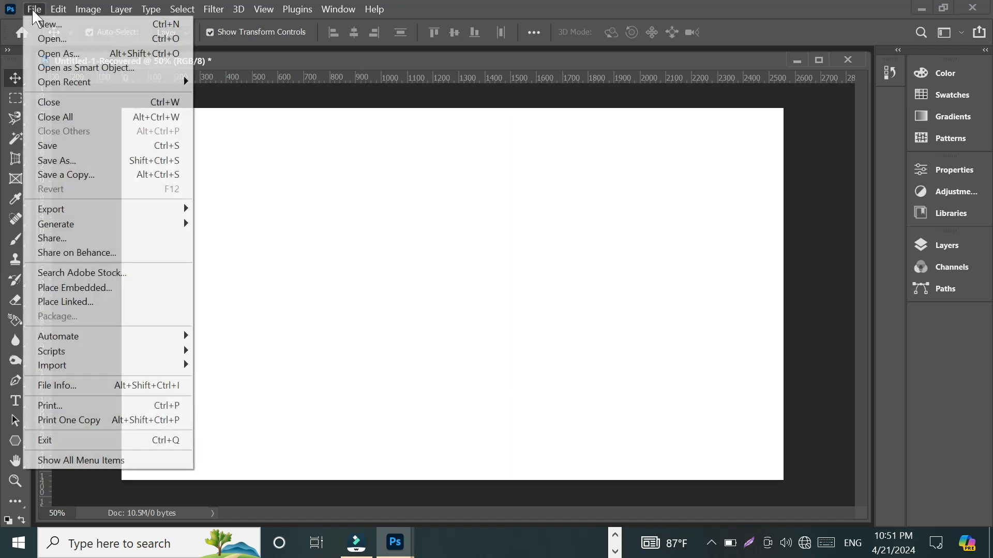
left_click(49, 39)
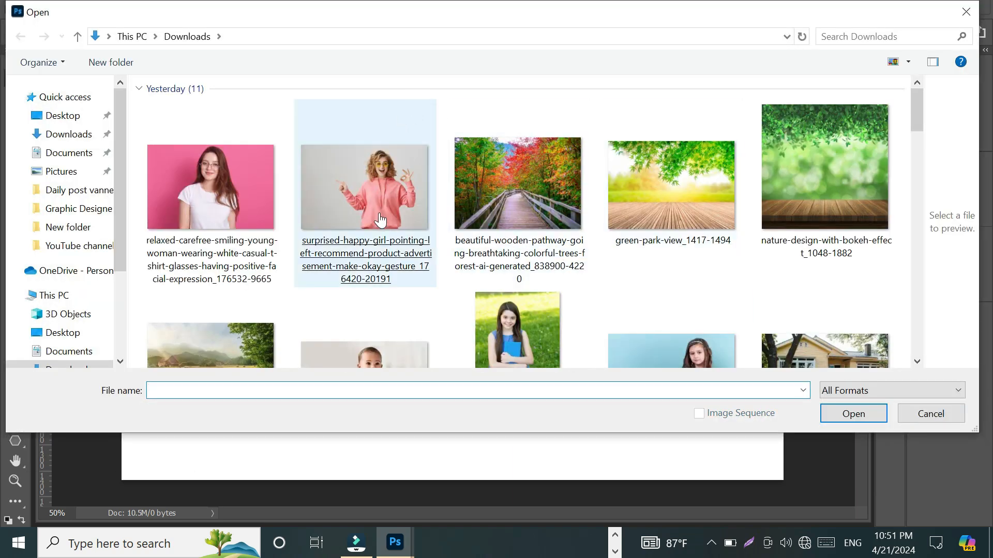
double_click(375, 203)
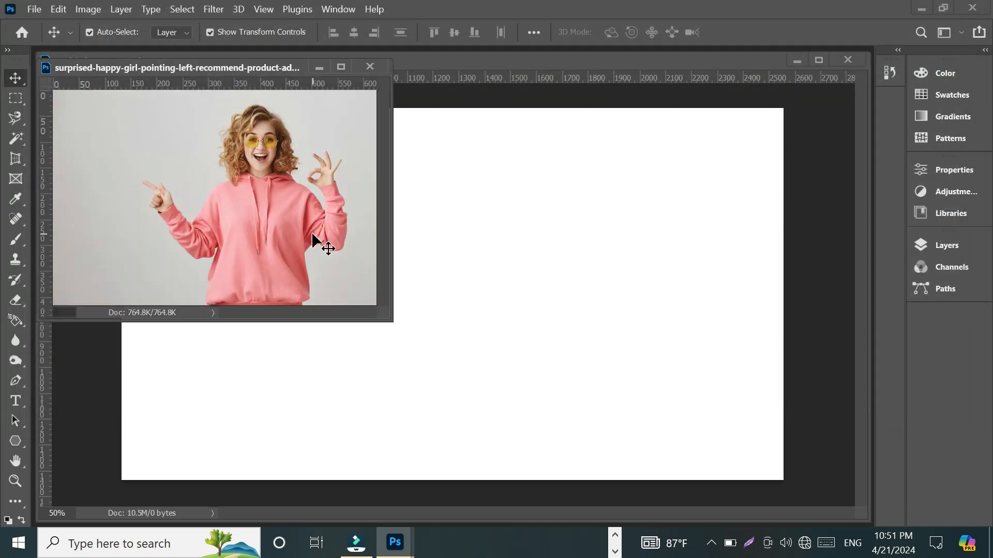
left_click_drag(267, 197, 487, 303)
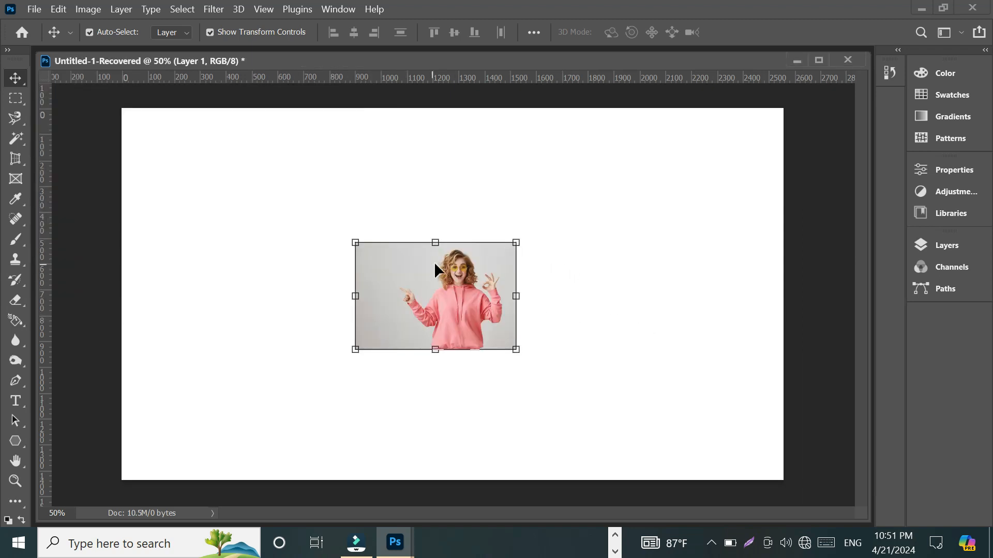
Step: Scale the woman's photo proportionally to about 210%, centre it on the canvas at X 1280, Y 720 px, apply the transform and deselect it
left_click_drag(517, 243, 704, 142)
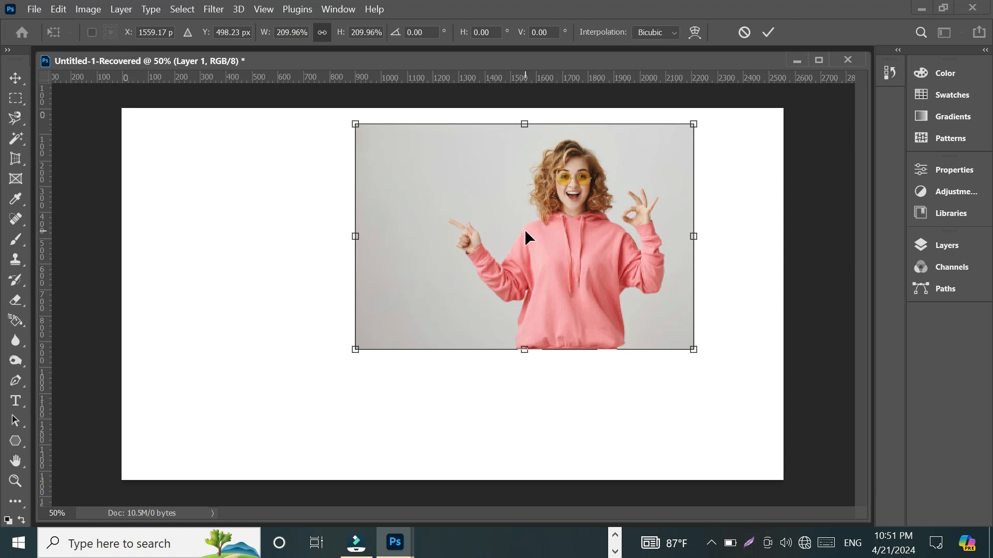
left_click_drag(517, 232, 453, 283)
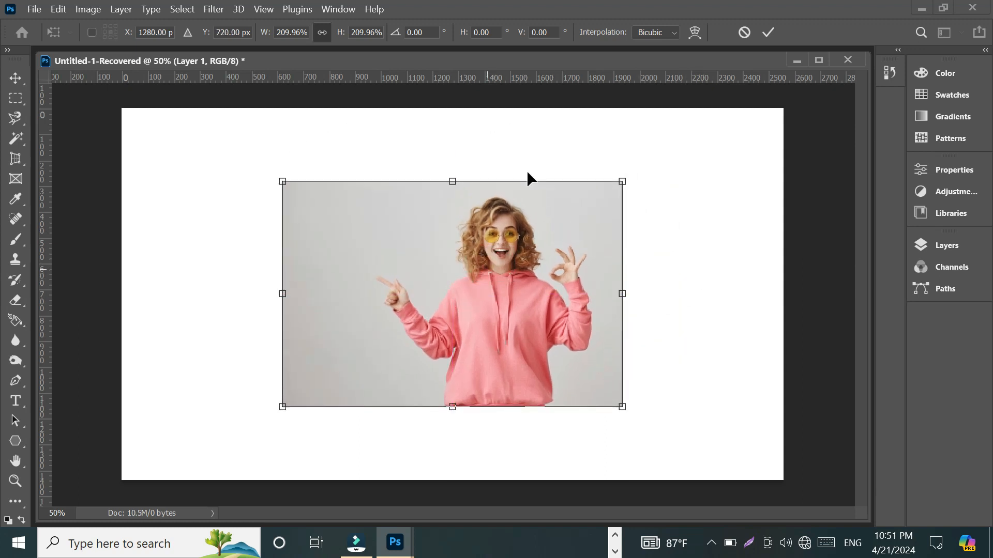
left_click(770, 34)
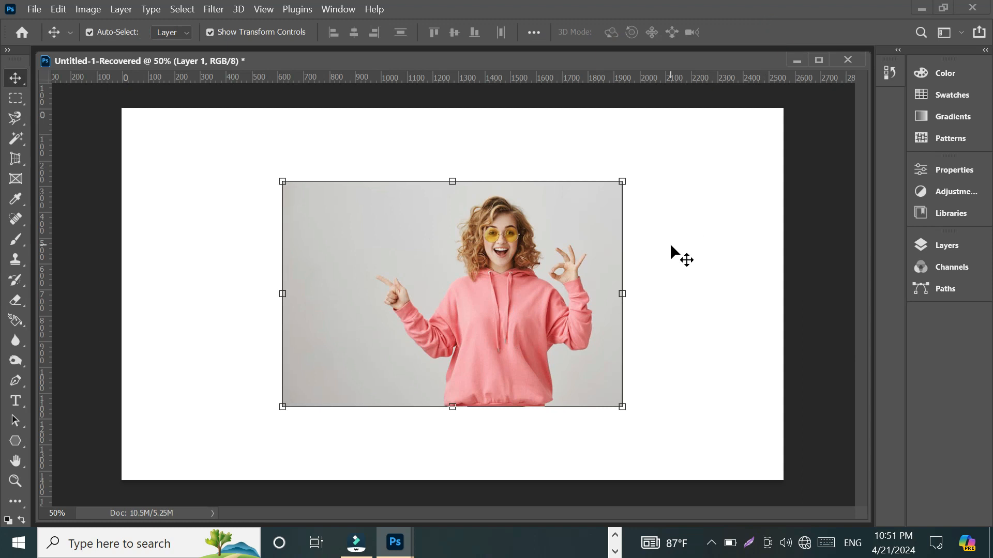
left_click(712, 205)
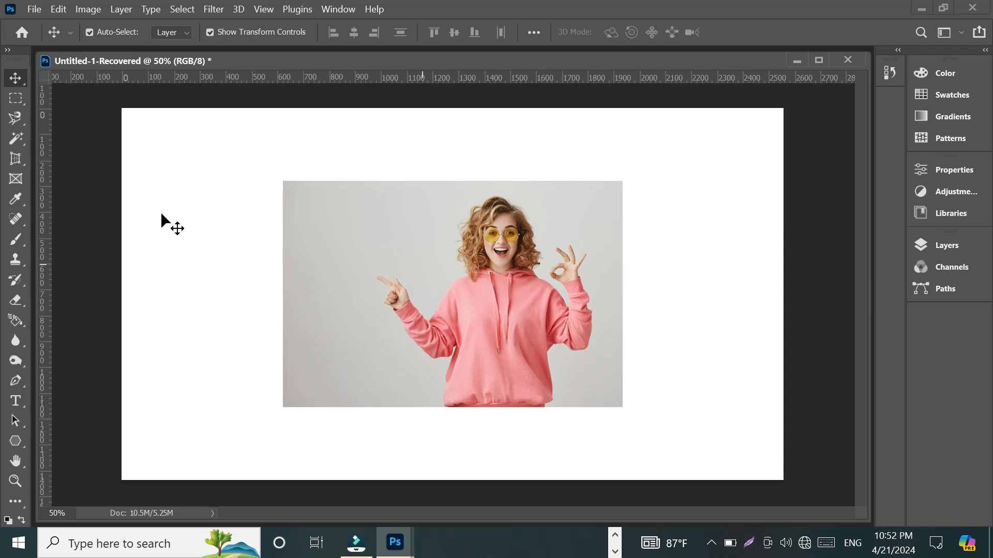
Step: Activate the Magic Wand tool and make Layer 1 with the woman's photo the active layer
left_click(20, 139)
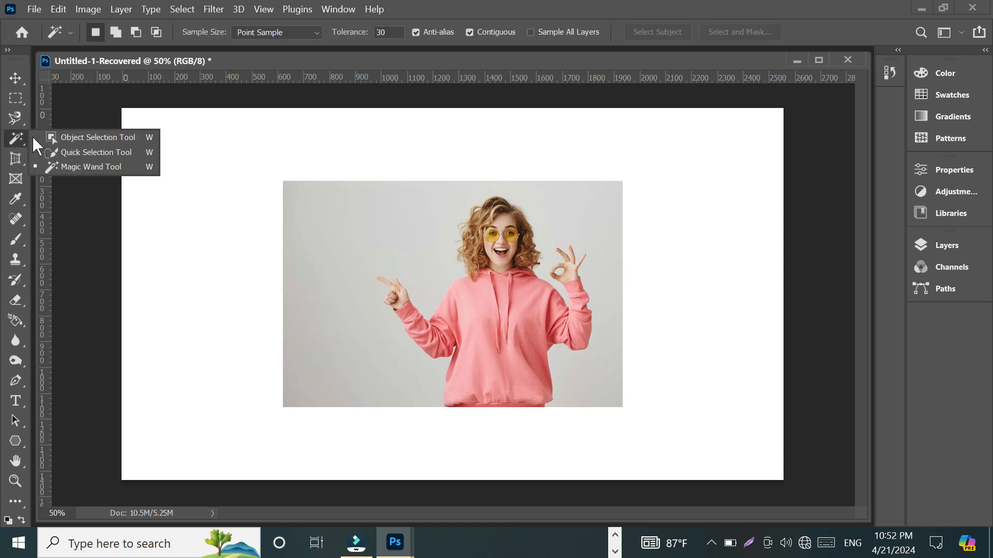
left_click(87, 166)
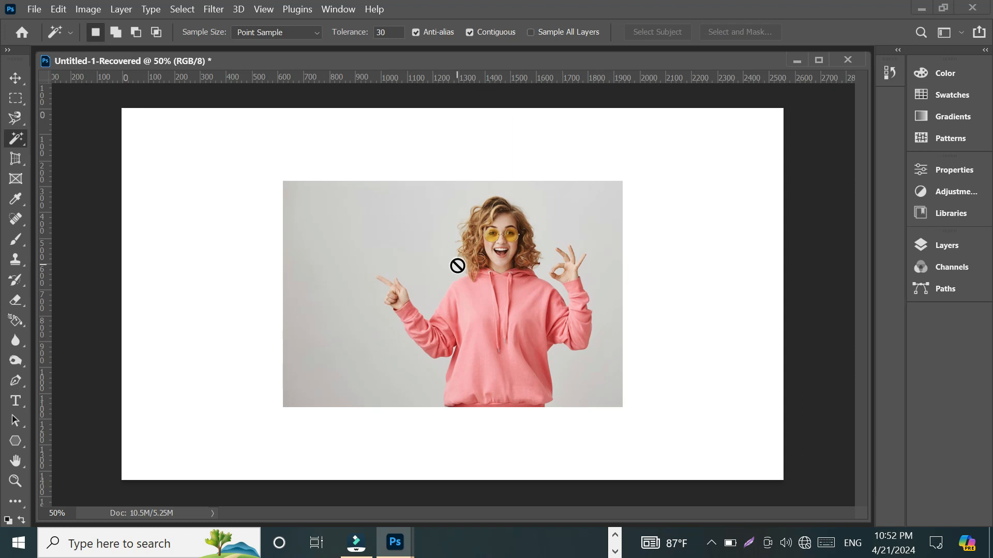
left_click(954, 249)
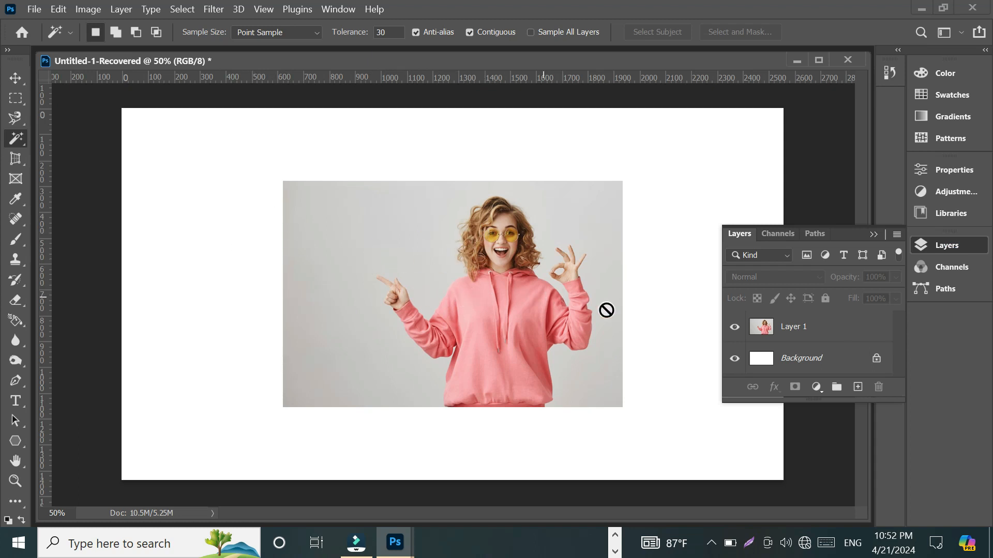
left_click(801, 329)
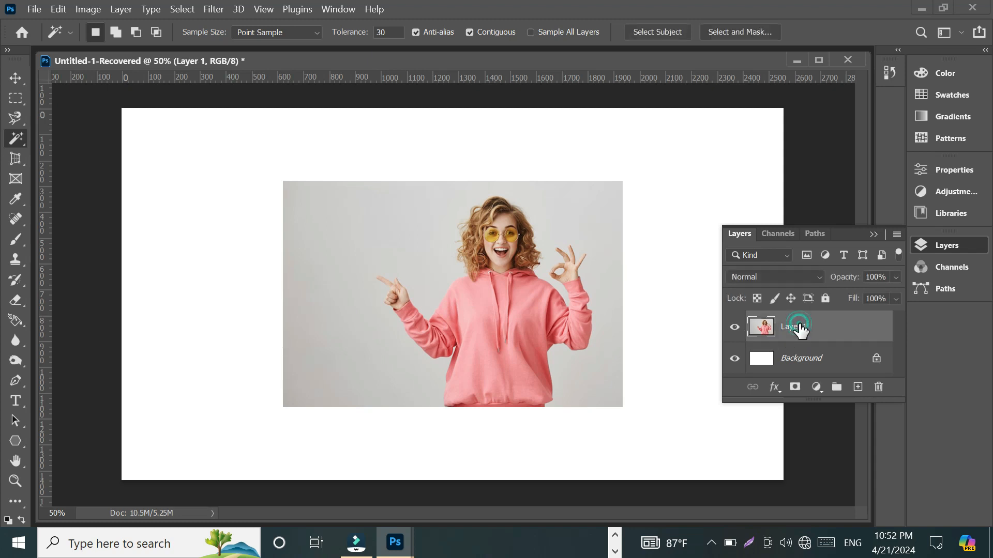
left_click(873, 234)
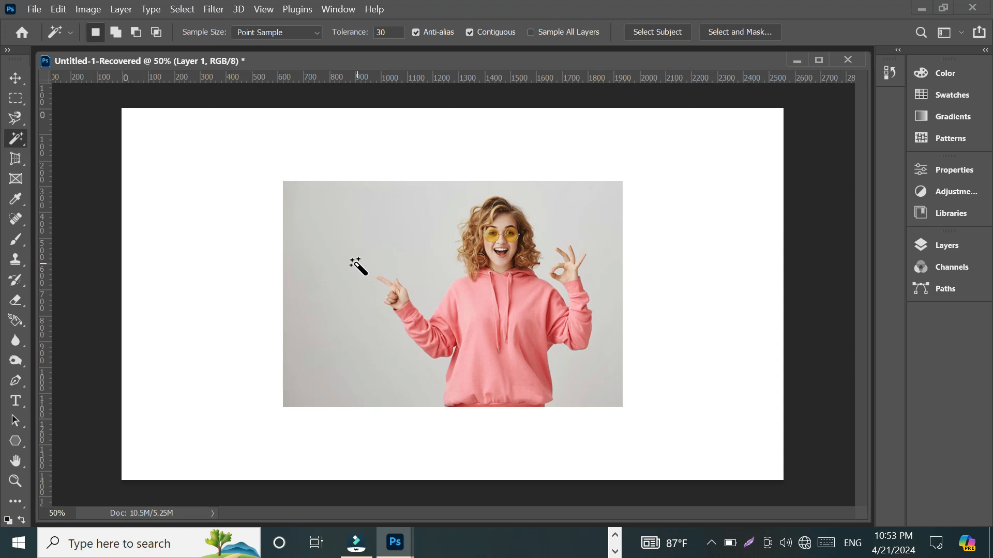
Step: Select the grey backdrop around the woman with the Magic Wand and set the foreground colour to a medium blue
left_click(378, 239)
left_click(377, 237)
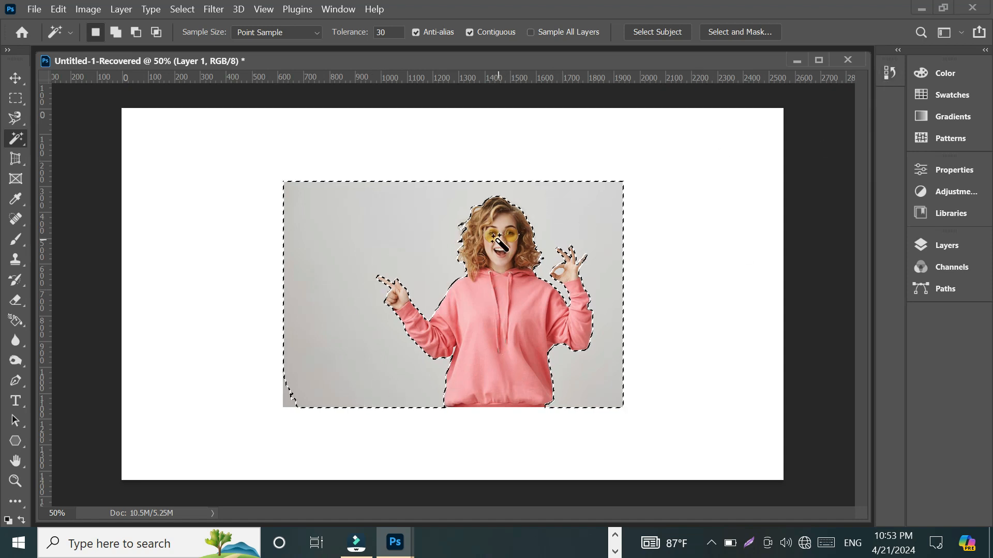
left_click(937, 74)
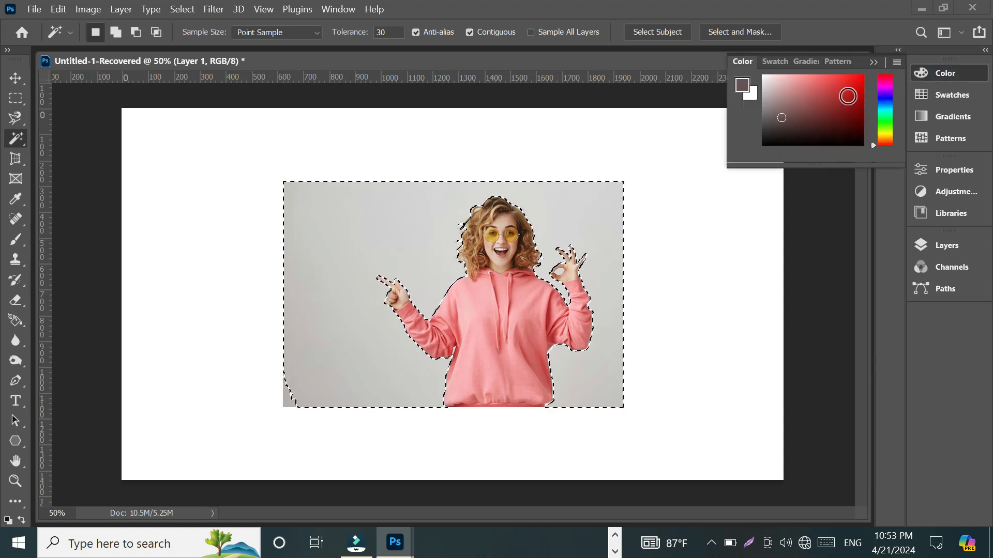
left_click(885, 104)
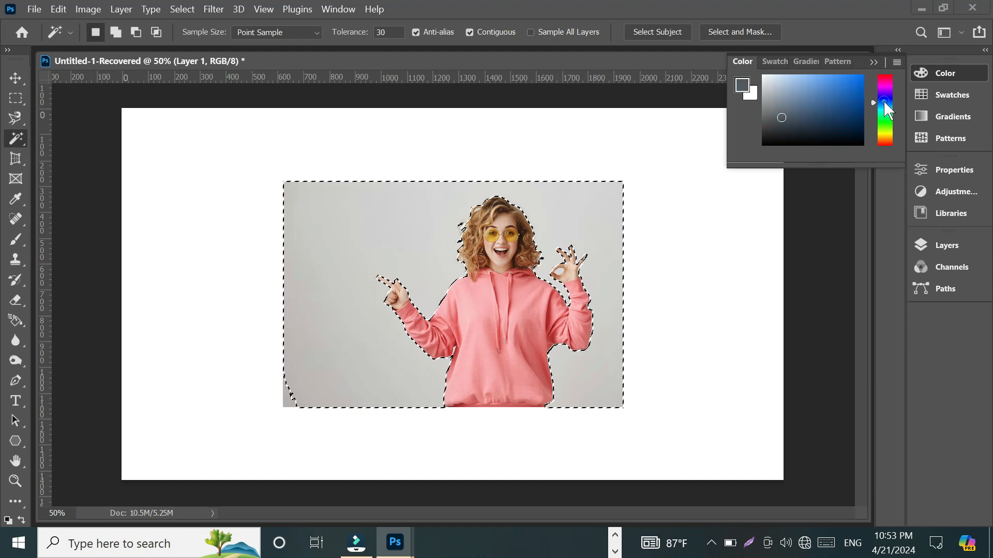
left_click(820, 83)
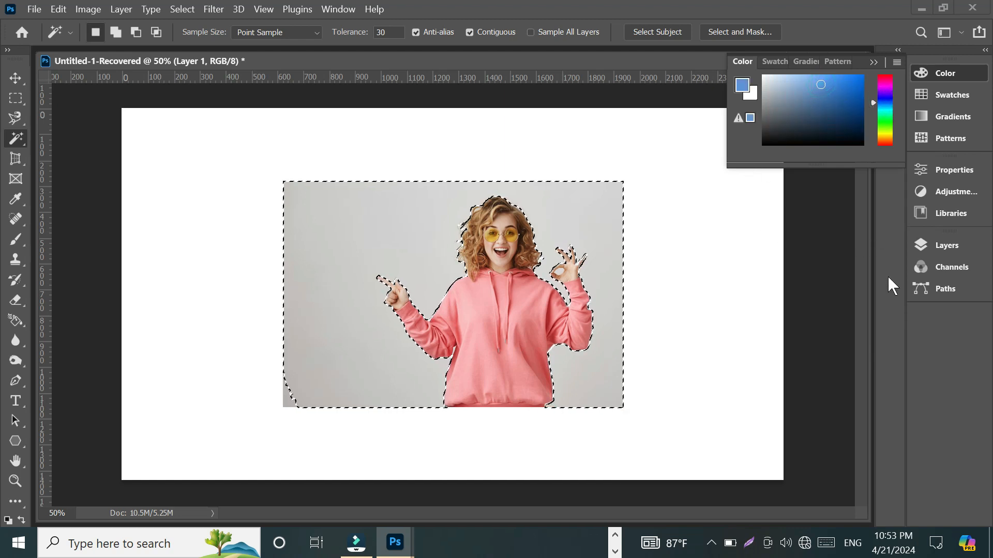
left_click(941, 247)
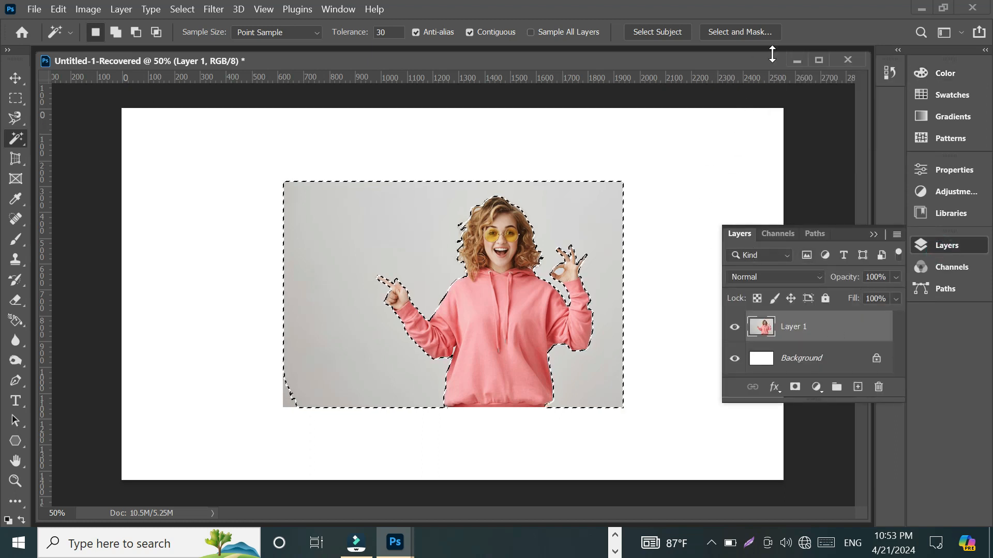
left_click(873, 234)
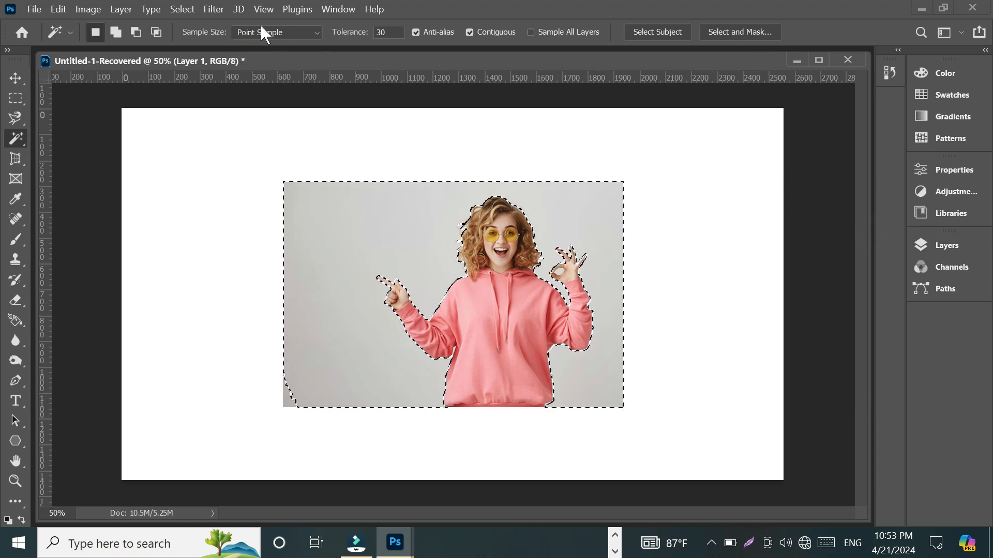
Step: Invert the selection and fill it with the blue foreground colour, and undo the fill
left_click(187, 10)
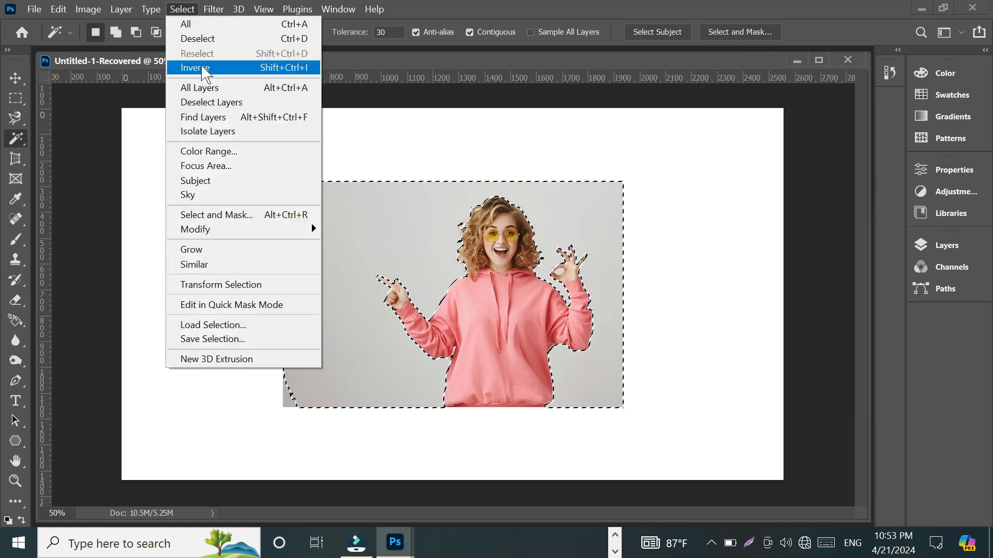
left_click(201, 66)
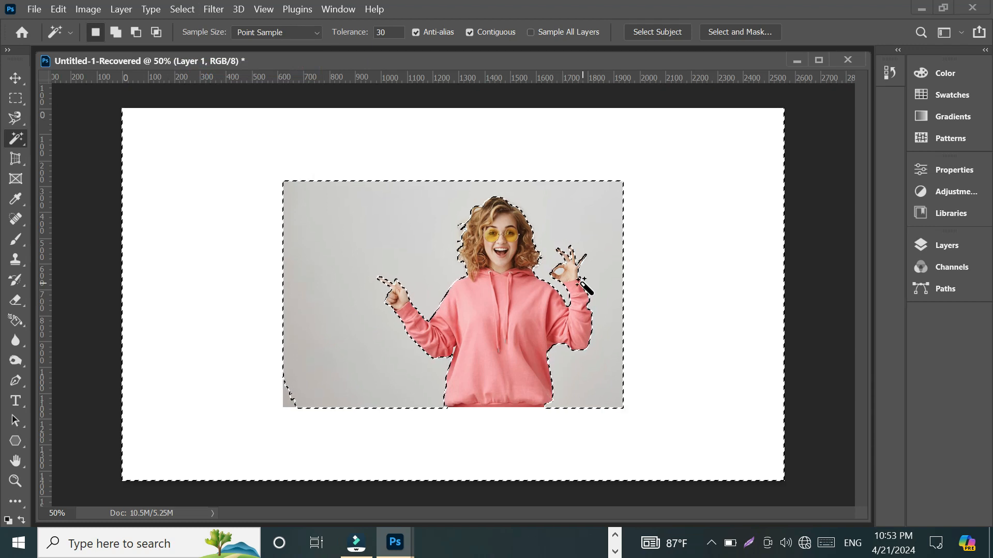
key("alt+BackSpace")
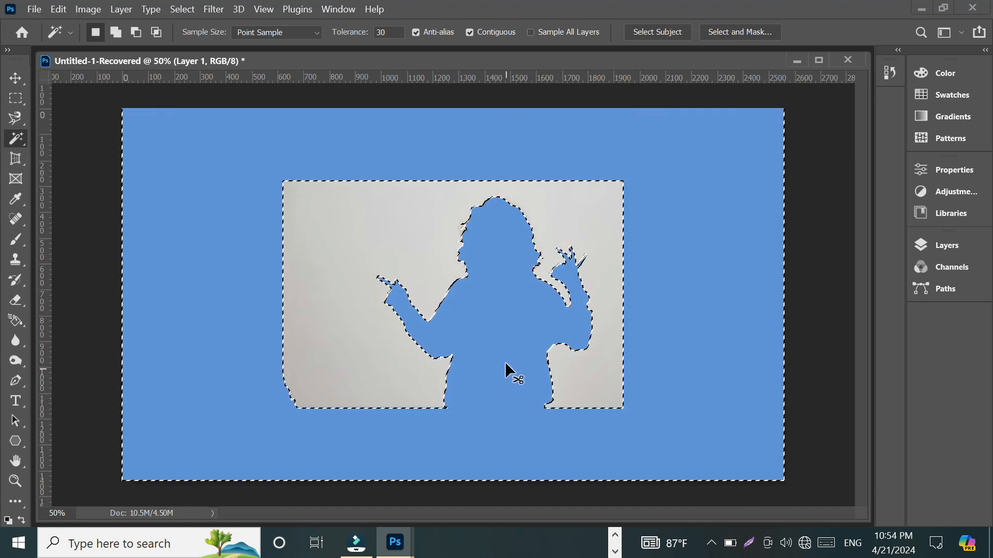
key("ctrl+z")
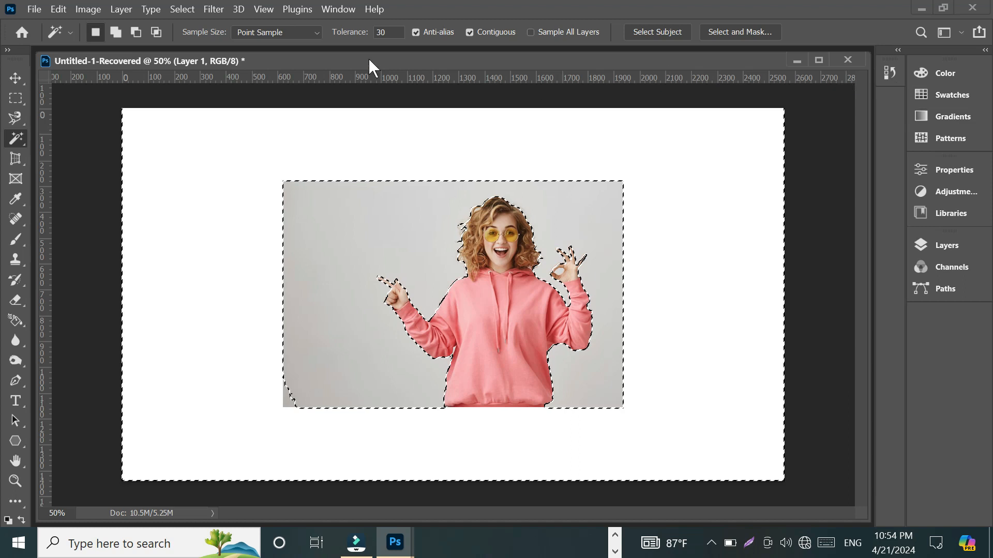
Step: Invert the selection back to the grey backdrop, try filling it with the blue foreground colour, and undo the fill and deselect
left_click(179, 8)
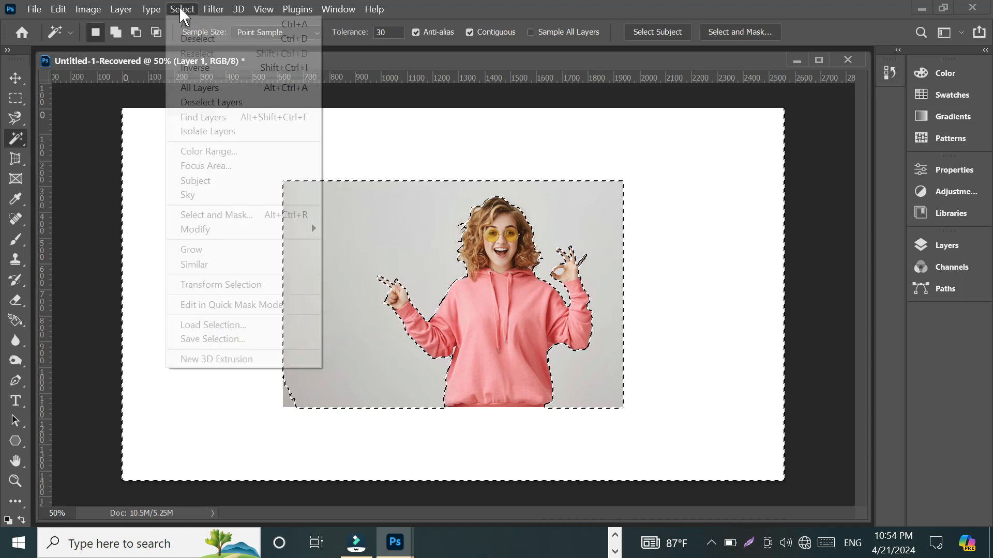
left_click(214, 68)
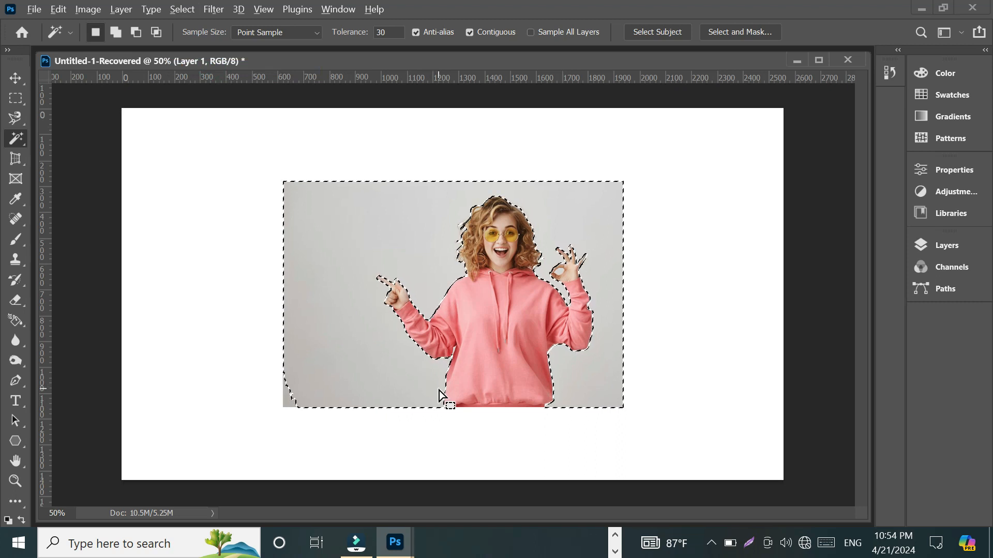
key("alt+BackSpace")
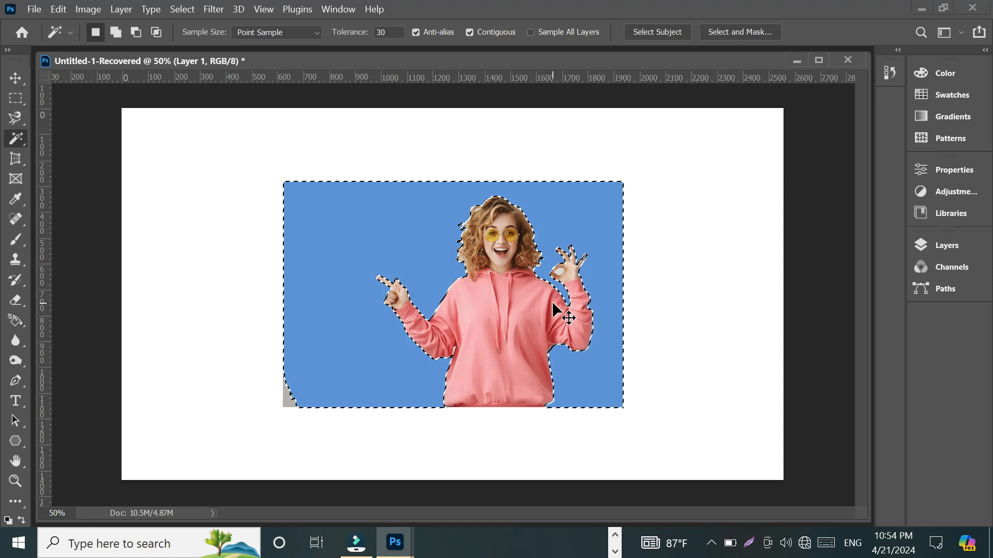
key("ctrl+z")
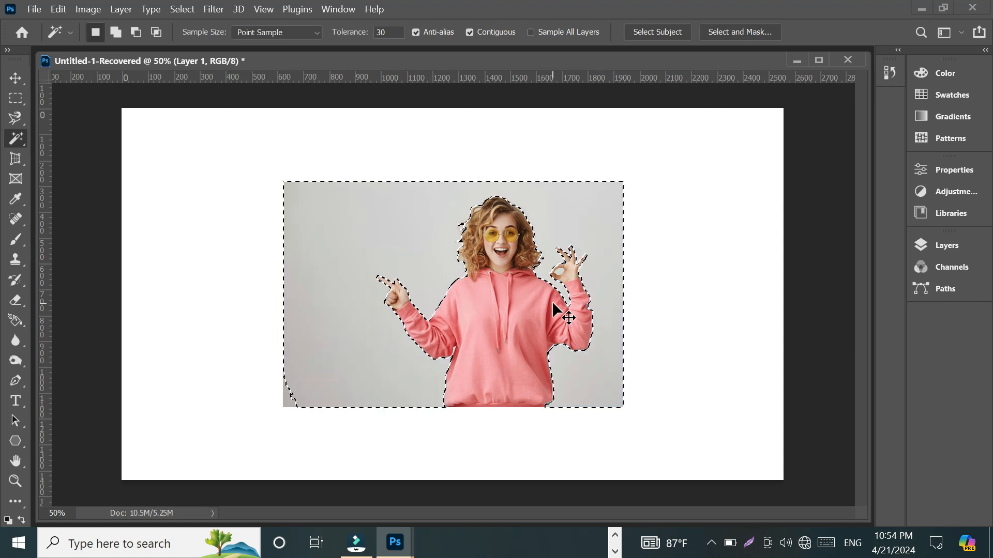
key("ctrl+d")
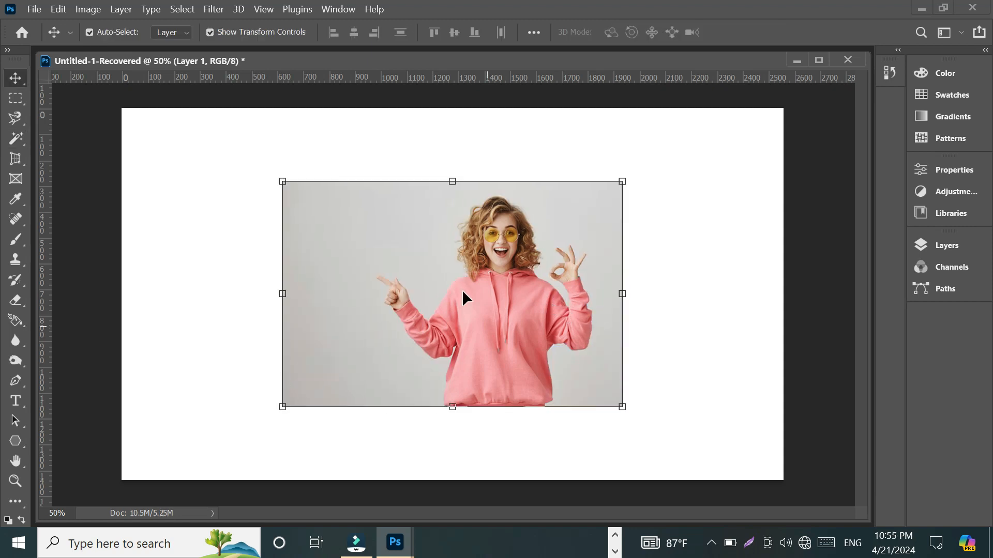
Step: Select the grey backdrop around the woman with the Magic Wand, delete it and clear the selection
left_click(12, 141)
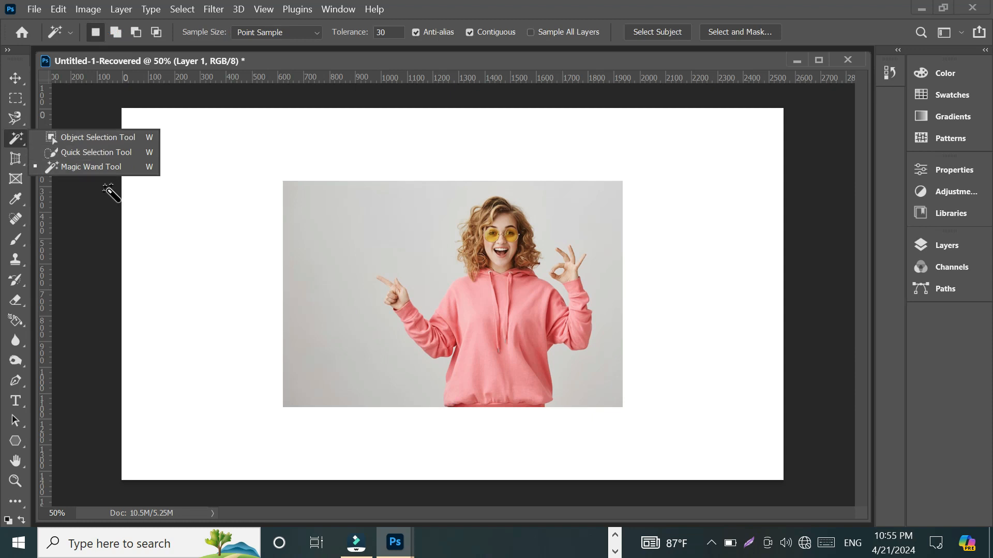
left_click(79, 164)
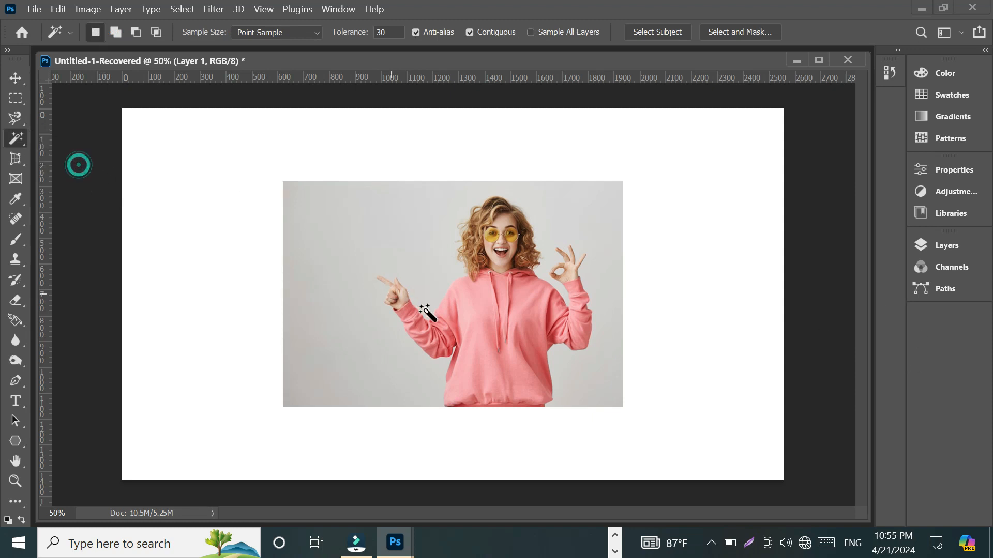
left_click(414, 245)
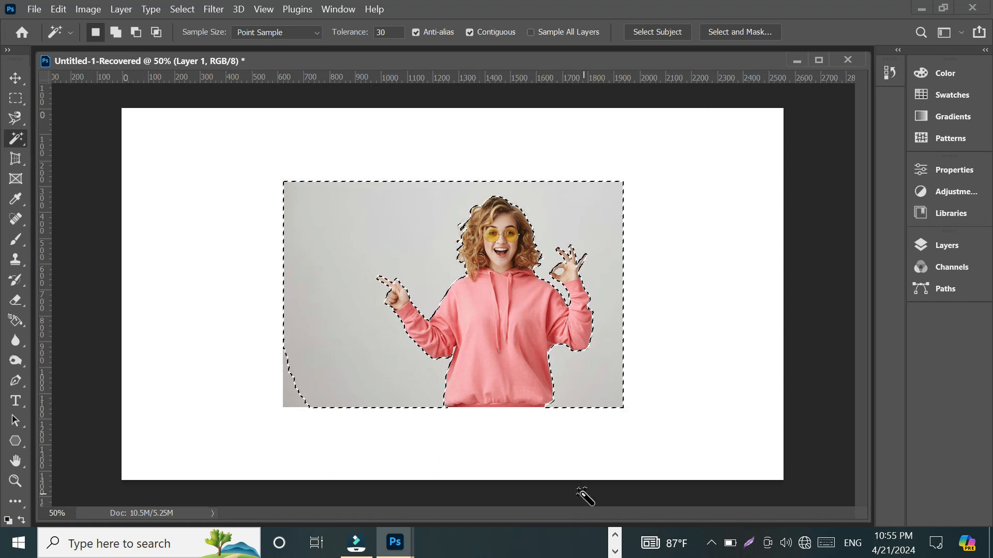
key("Delete")
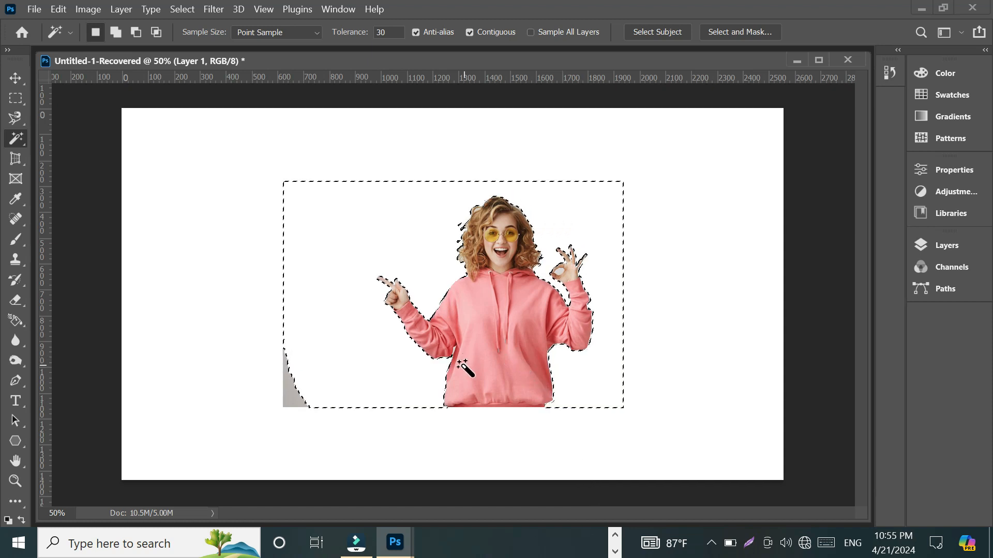
key("ctrl+d")
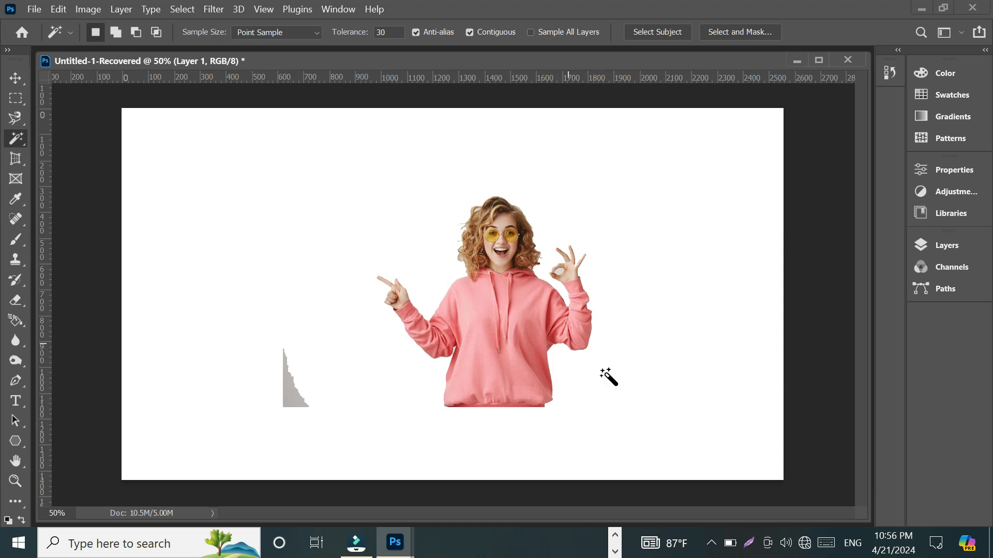
Step: Select and delete the leftover grey wedge at the photo's lower-left corner, and clear the selection
left_click(293, 391)
key("Delete")
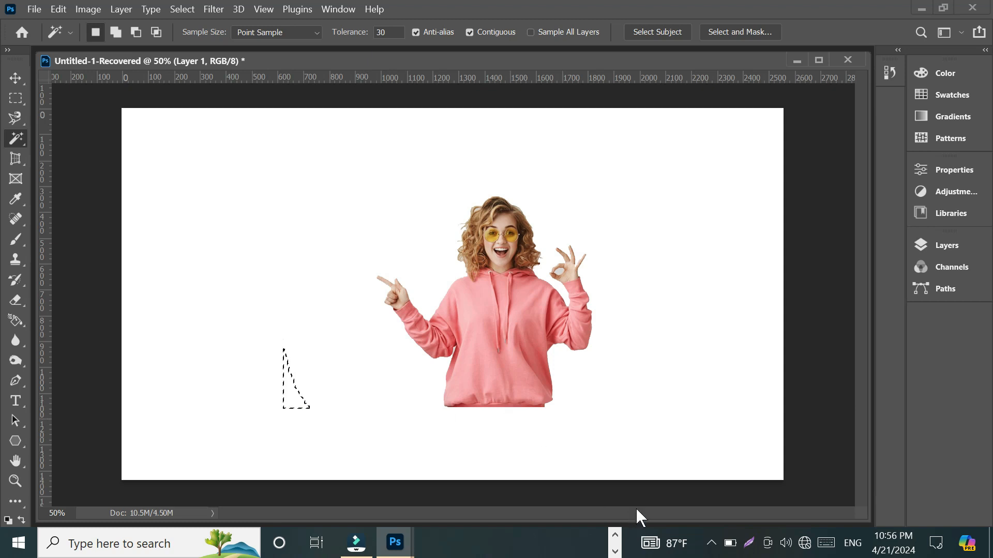
key("ctrl+d")
Step: Remove the remaining grey patches beside the woman's curls and inside her okay-gesture fingers with the Magic Wand, and deselect
scroll(474, 324, "up", 5)
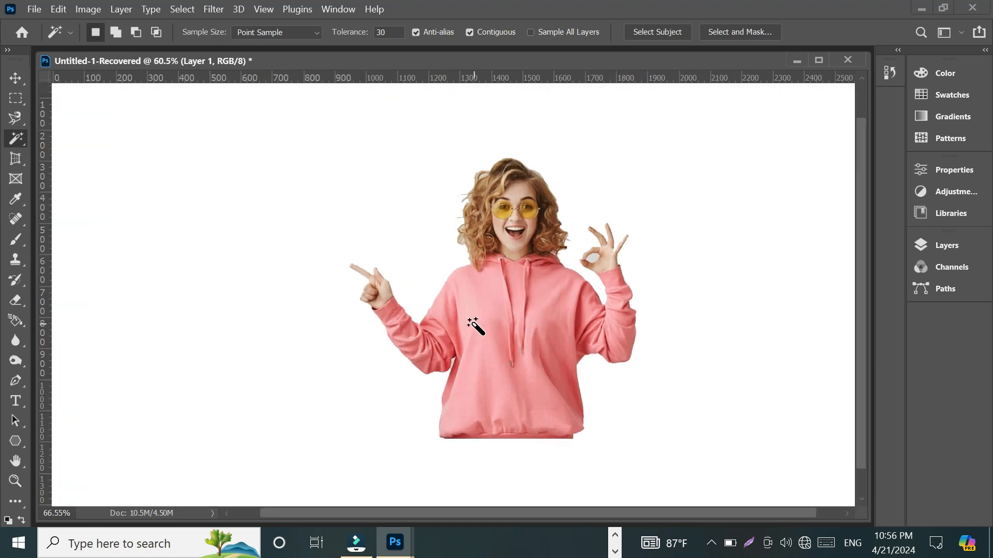
scroll(473, 324, "up", 2)
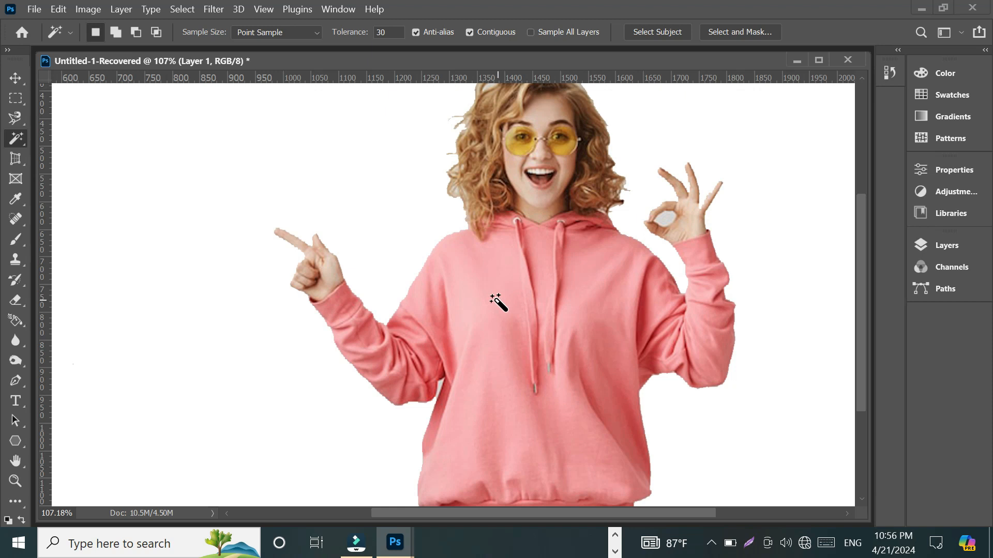
left_click_drag(496, 299, 499, 357)
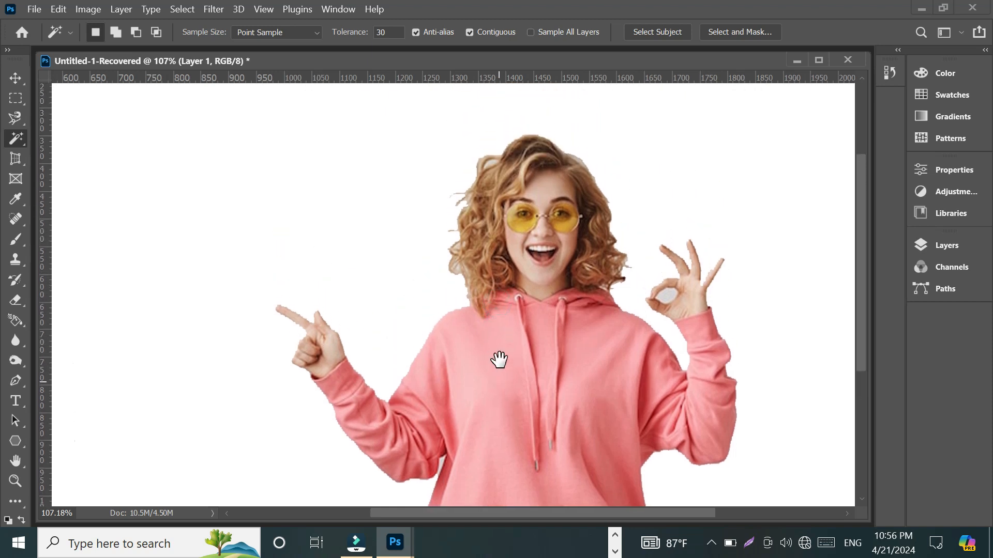
left_click(455, 264)
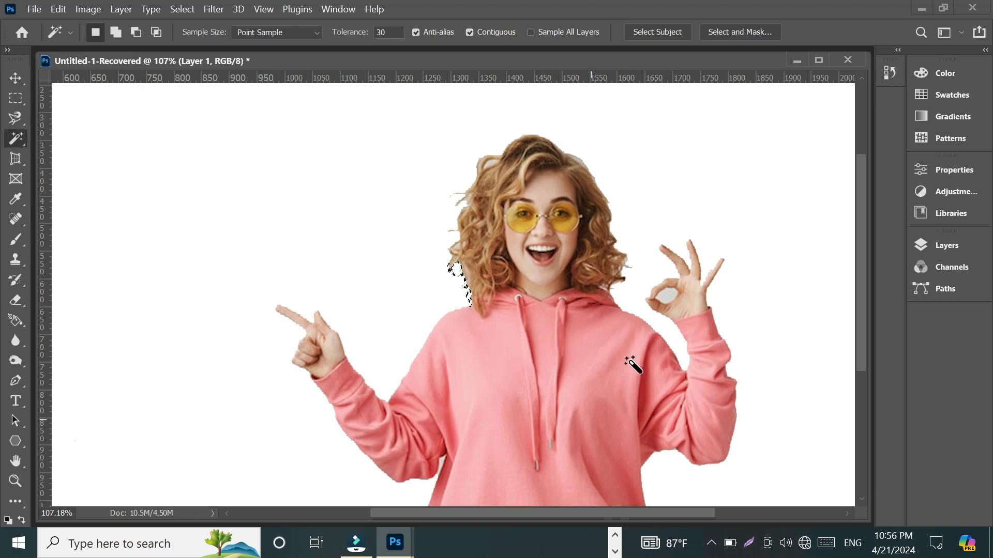
left_click(665, 294)
key("ctrl+d")
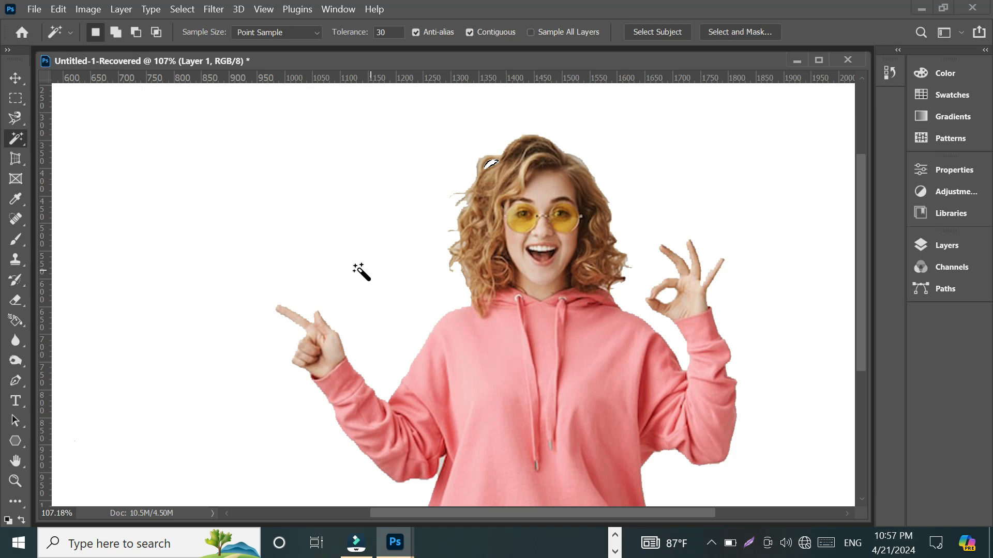
key("ctrl+d")
scroll(481, 274, "down", 4)
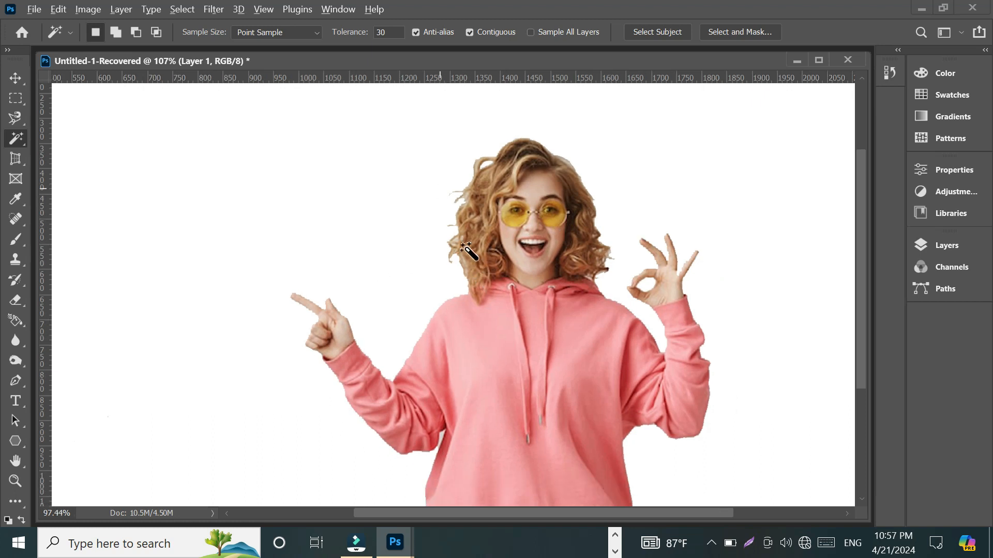
scroll(470, 253, "down", 2)
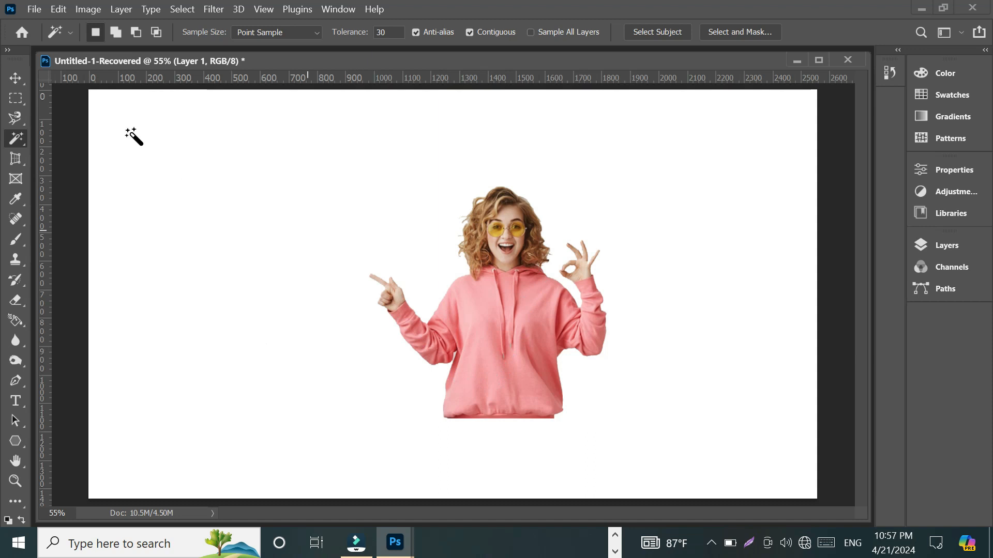
Step: Open the green-park-view_1417-1494 image from Downloads and place a copy on the Untitled-1-Recovered canvas with the Move tool
left_click(15, 78)
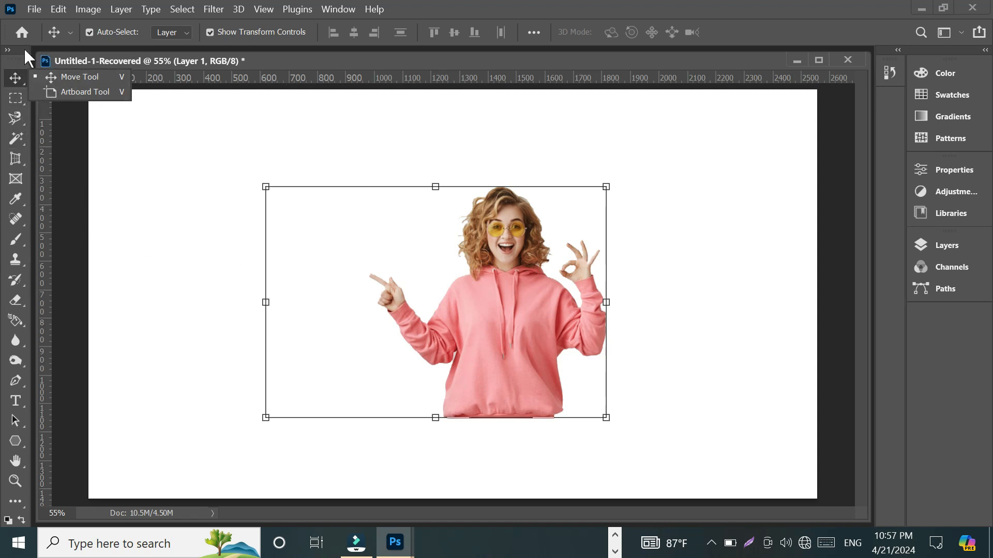
left_click(35, 10)
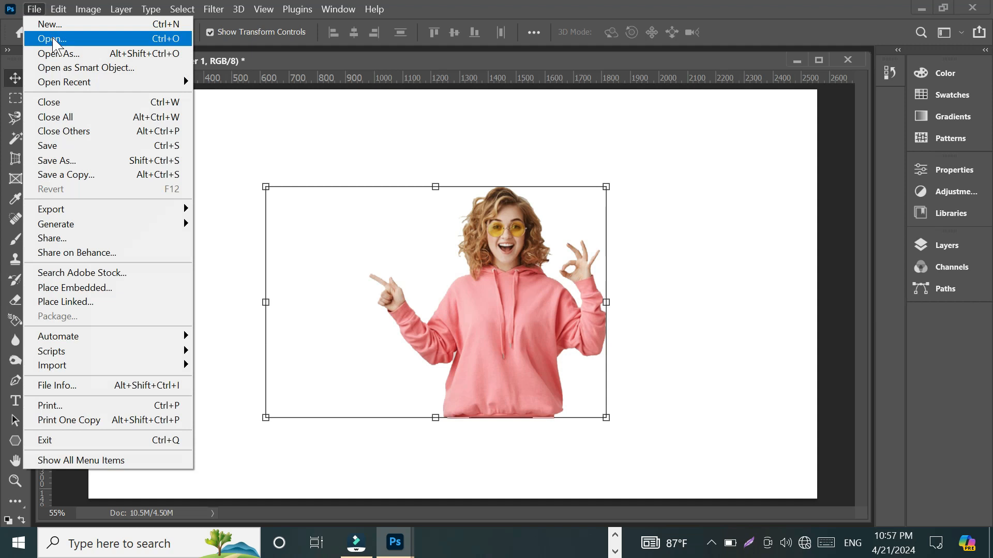
left_click(52, 37)
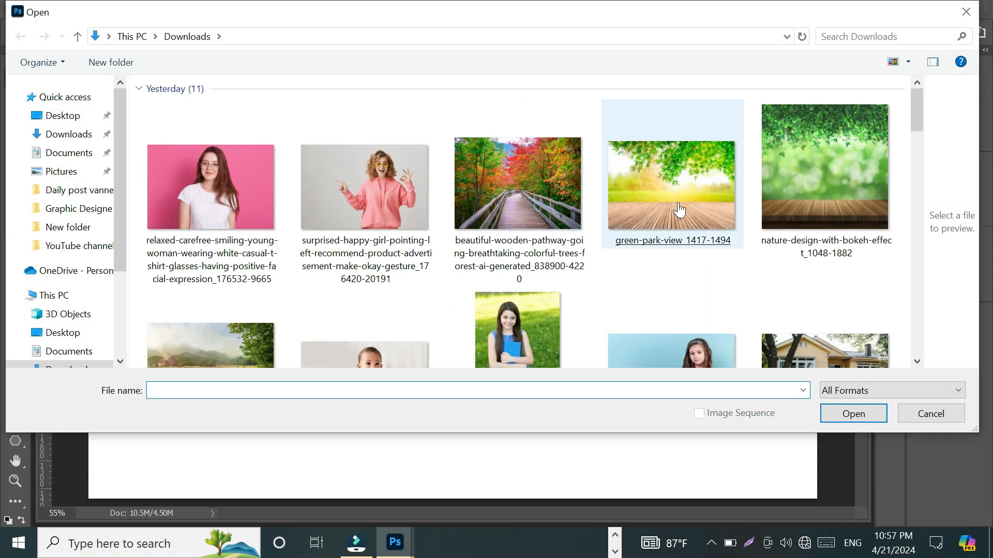
double_click(675, 196)
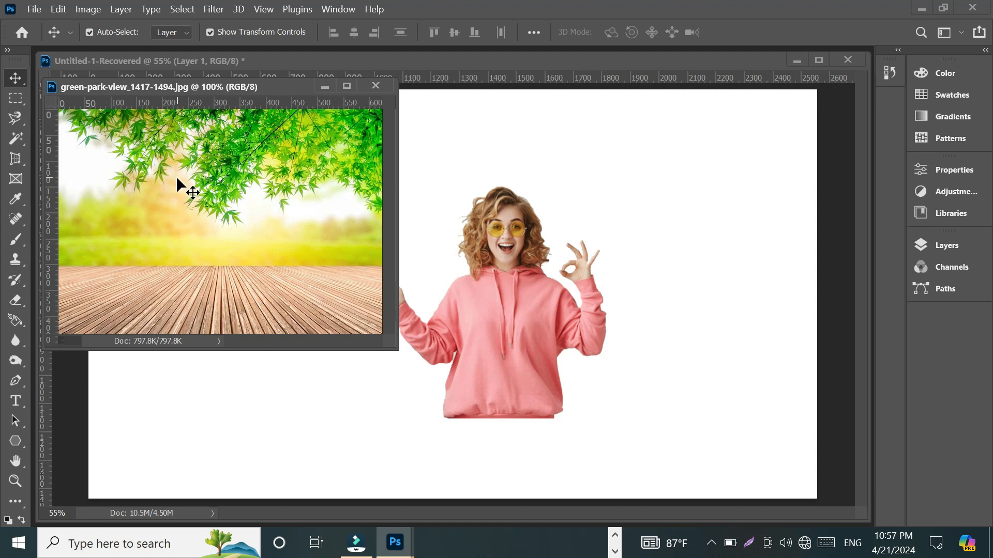
left_click_drag(179, 177, 470, 336)
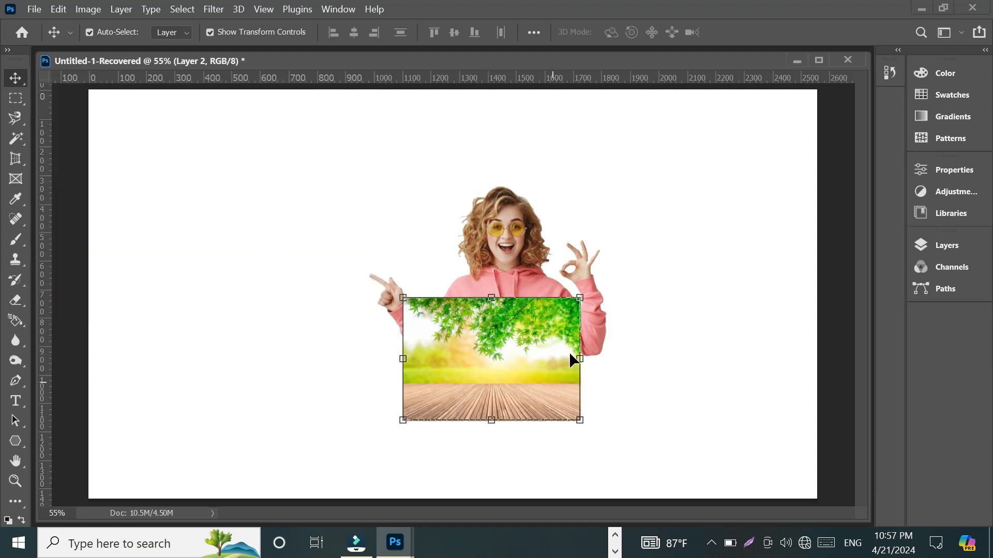
Step: Enlarge the park image proportionally to about 409% and align it with the side edges of the canvas
left_click_drag(581, 300, 831, 122)
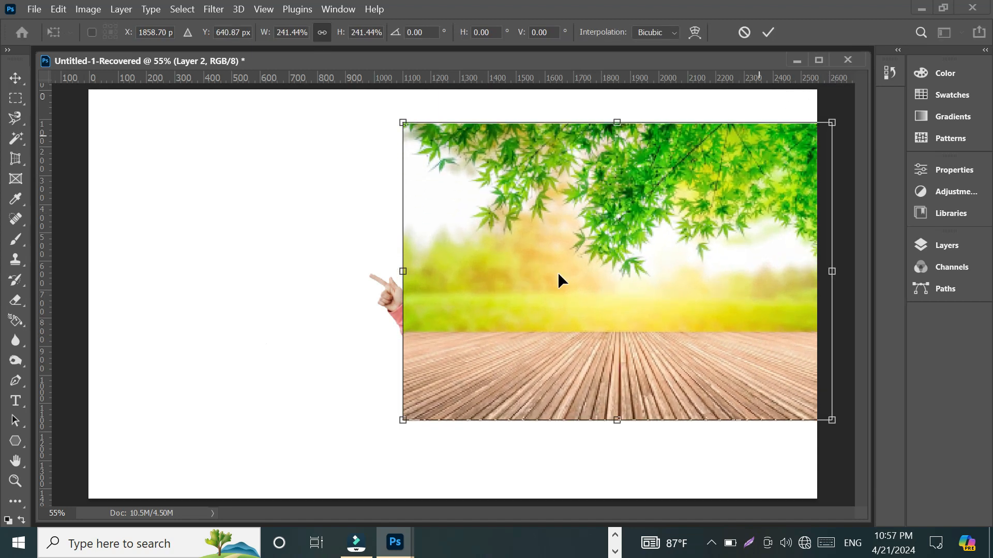
left_click_drag(403, 419, 275, 467)
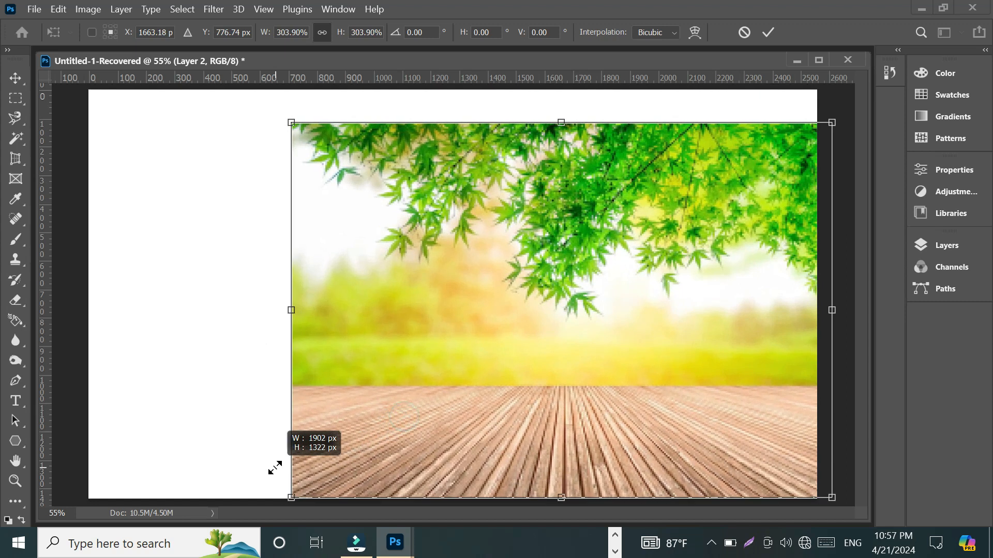
left_click_drag(290, 120, 144, 161)
left_click_drag(165, 267, 88, 268)
mouse_move(607, 311)
left_mouse_down()
mouse_move(607, 343)
mouse_move(606, 326)
left_mouse_up()
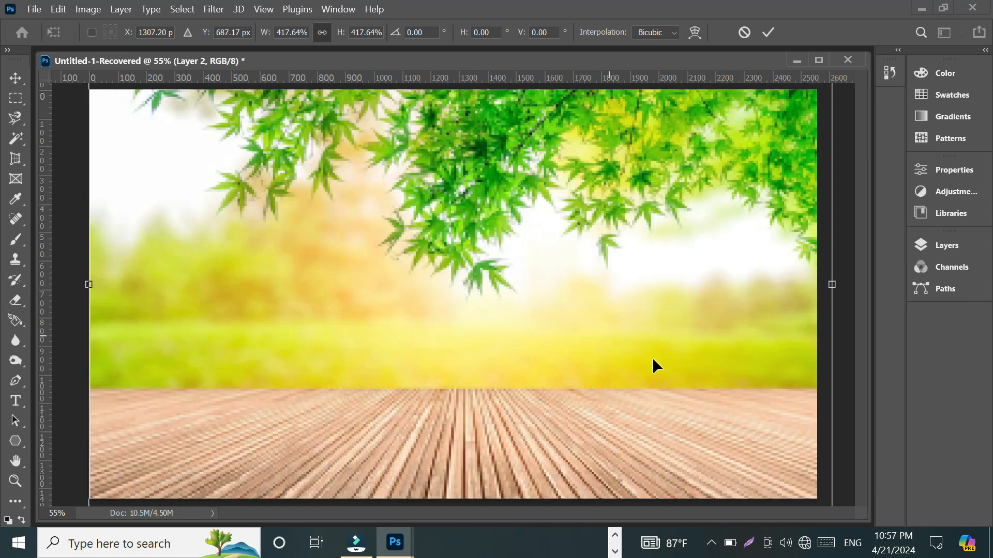
mouse_move(830, 285)
left_mouse_down()
mouse_move(806, 295)
mouse_move(816, 290)
left_mouse_up()
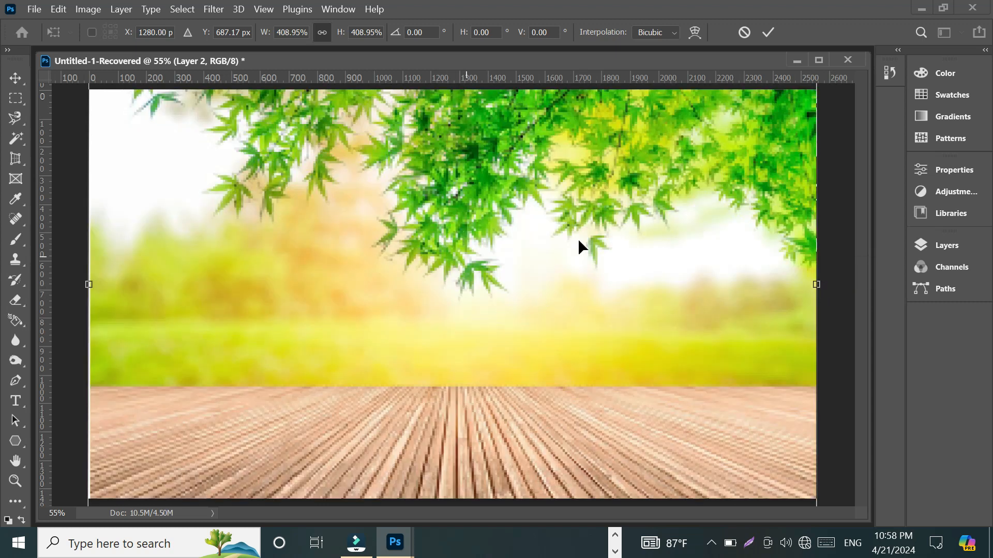
Step: Readjust the park image against the canvas's upper edge, scale it to about 378% and apply the transformation
left_click_drag(89, 285, 102, 287)
left_click_drag(555, 194, 554, 310)
left_click_drag(817, 150, 742, 231)
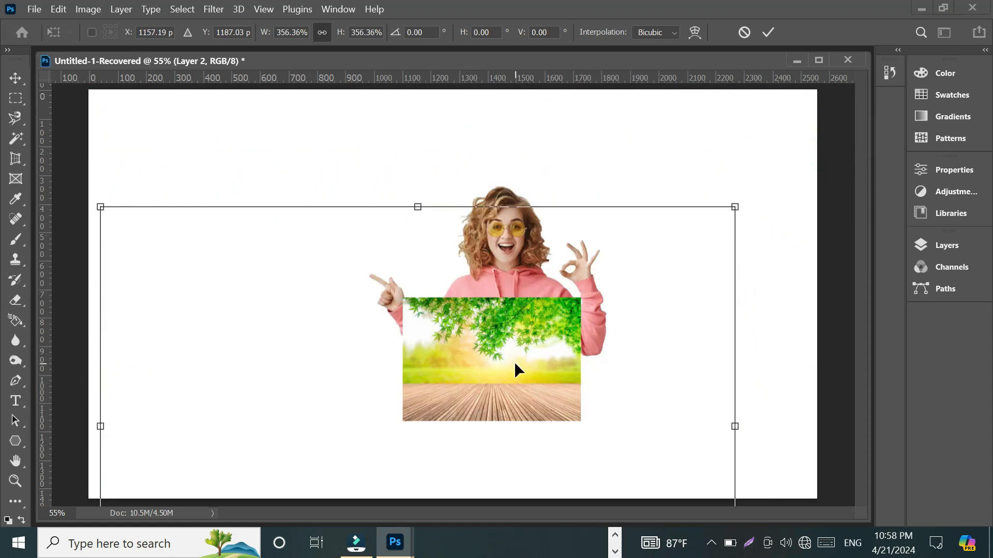
left_click_drag(554, 312, 596, 204)
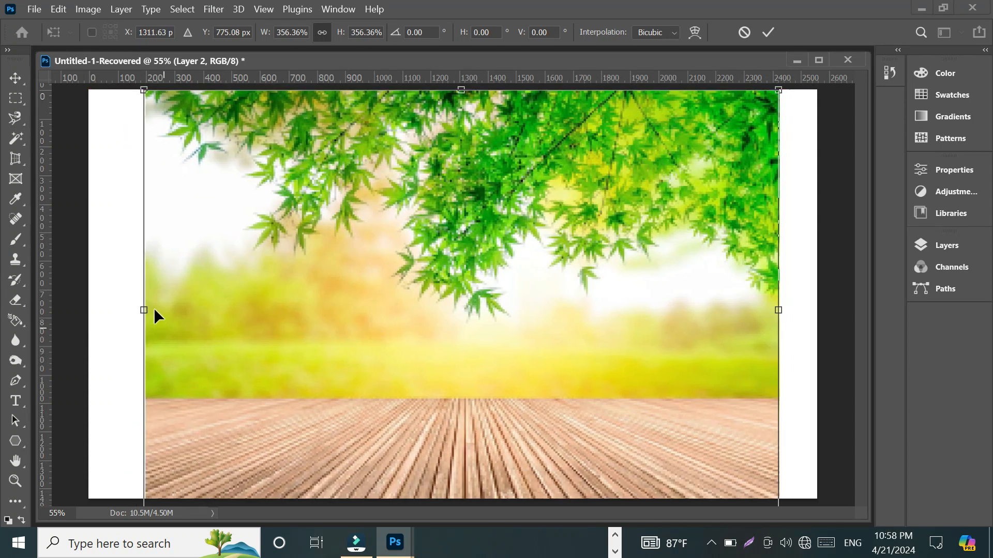
mouse_move(141, 307)
left_mouse_down()
mouse_move(122, 317)
mouse_move(126, 309)
left_mouse_up()
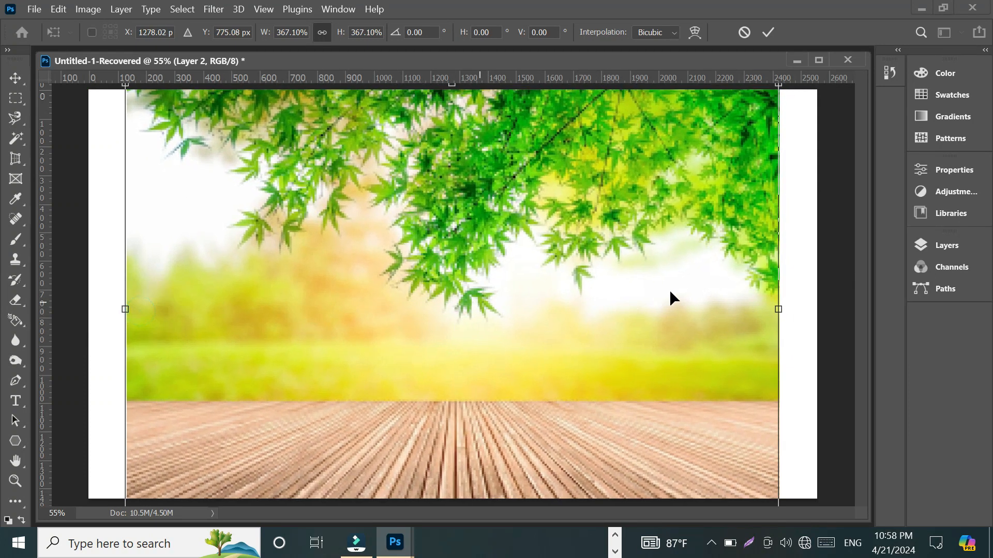
left_click_drag(779, 309, 799, 310)
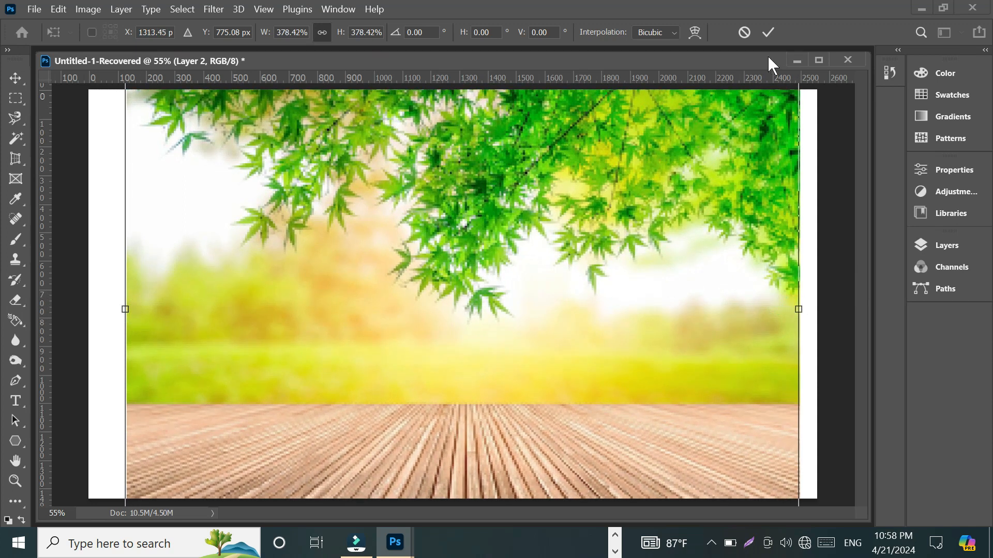
left_click(768, 32)
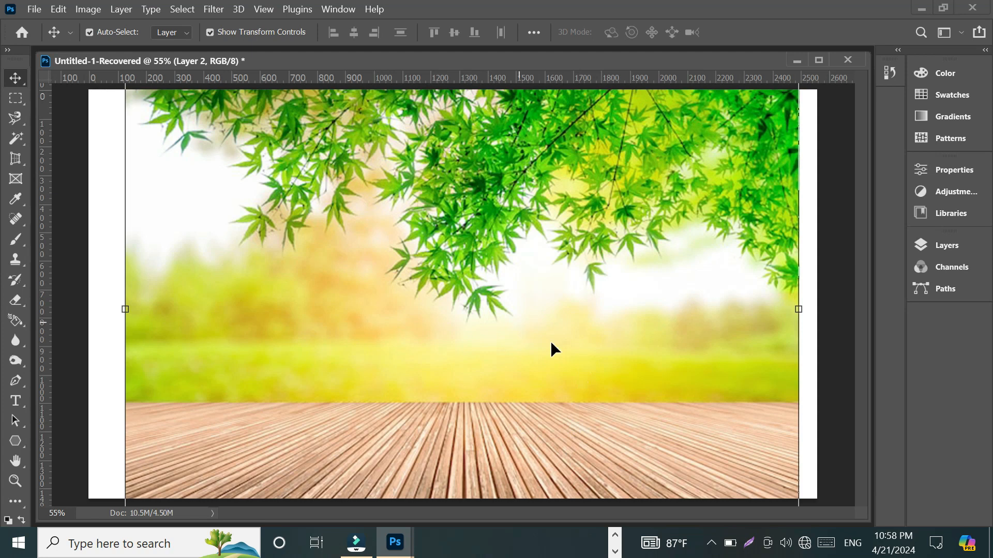
Step: Scale the park image to about 108% so it spans the full canvas width, and apply the transformation
left_click_drag(125, 310, 82, 321)
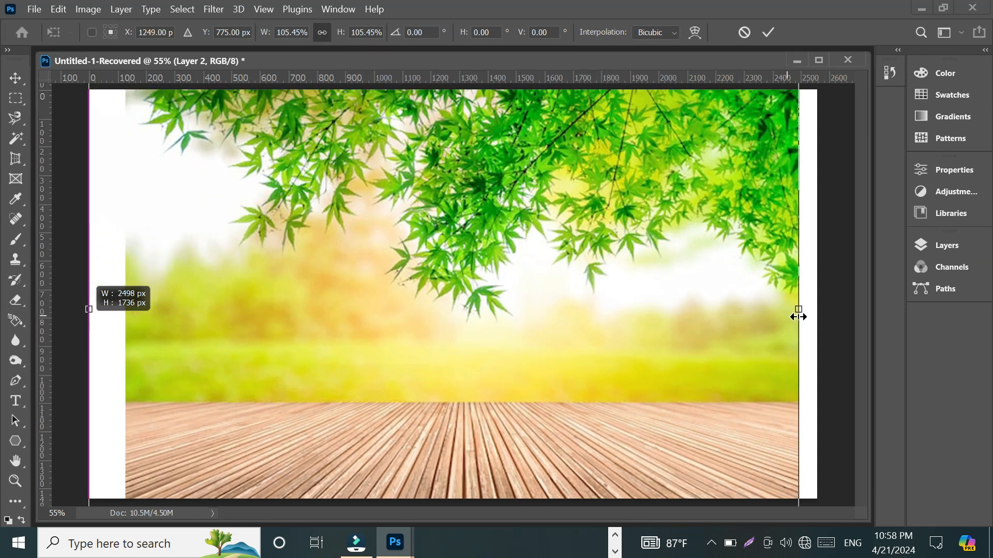
left_click_drag(801, 311, 816, 309)
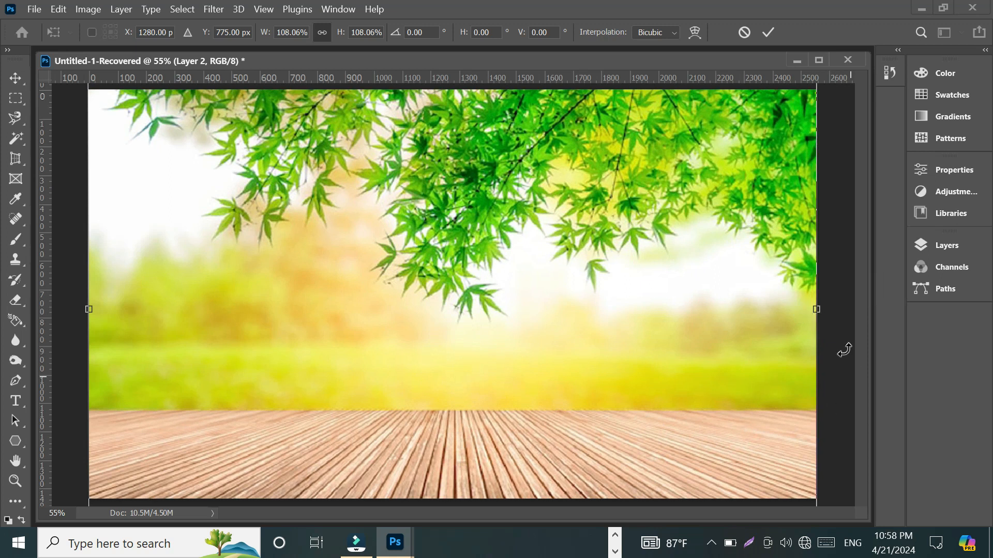
left_click(769, 33)
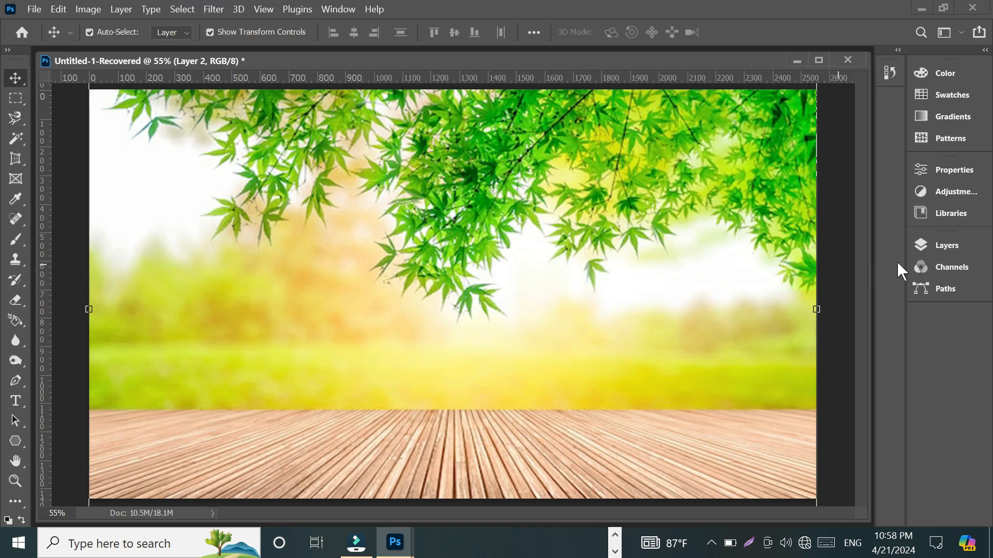
Step: Move the woman's layer above the park layer, place her at the canvas's lower right and deselect the layers
left_click(948, 246)
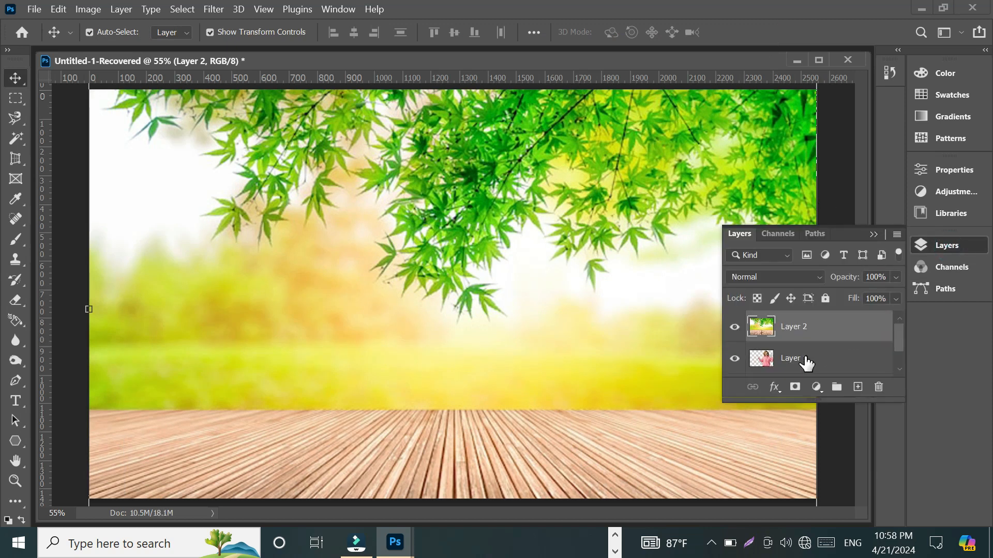
left_click_drag(804, 357, 798, 321)
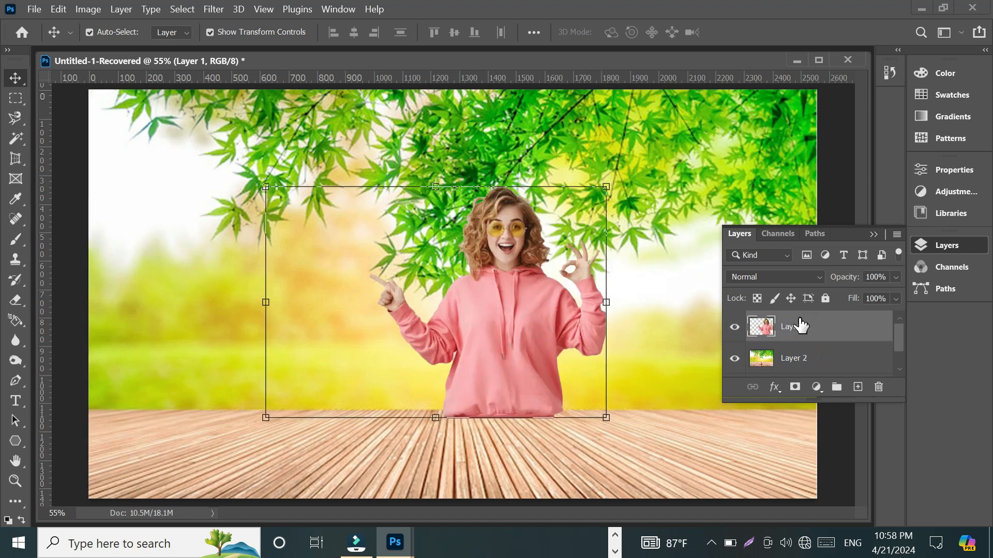
left_click(872, 233)
left_click_drag(524, 293, 693, 375)
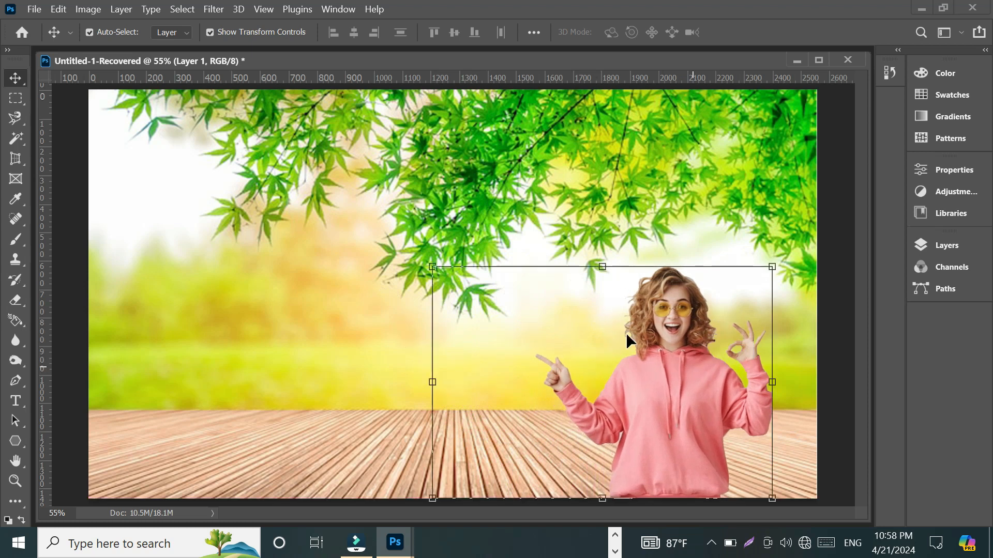
left_click(354, 290)
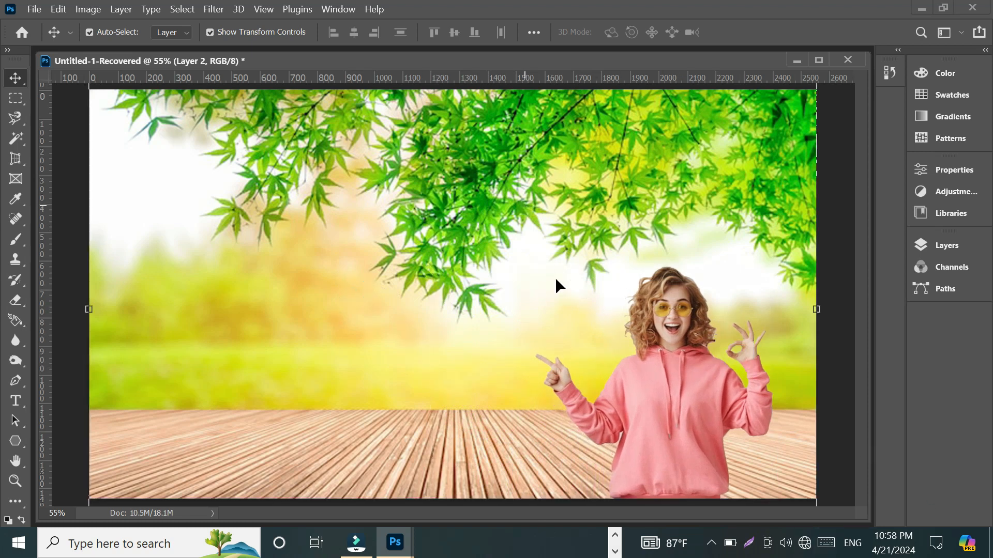
scroll(524, 290, "down", 2)
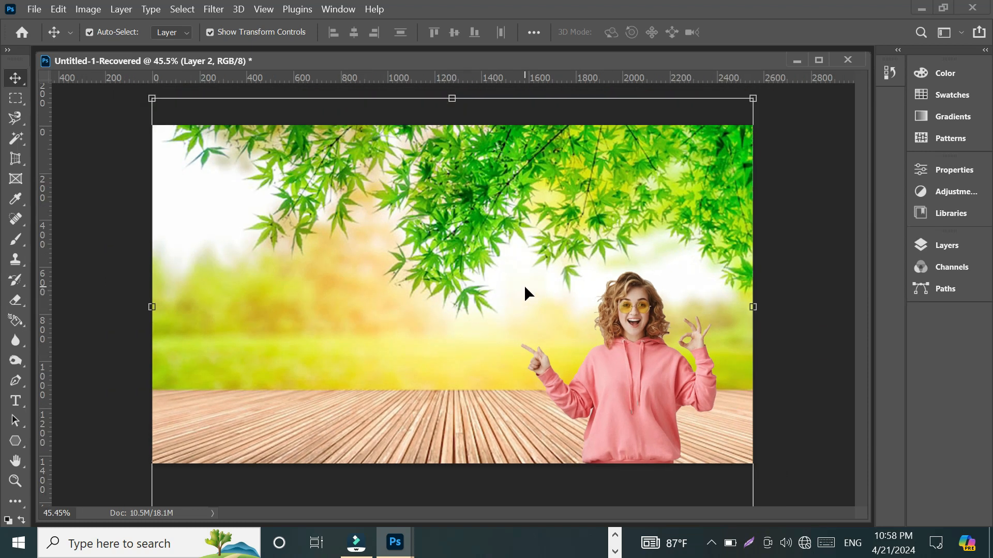
scroll(527, 288, "up", 1)
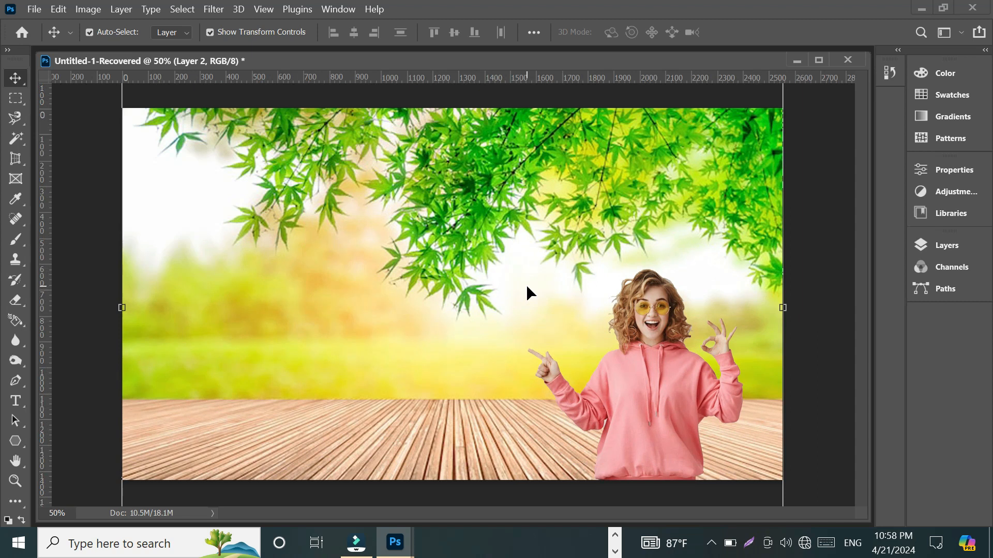
left_click(85, 216)
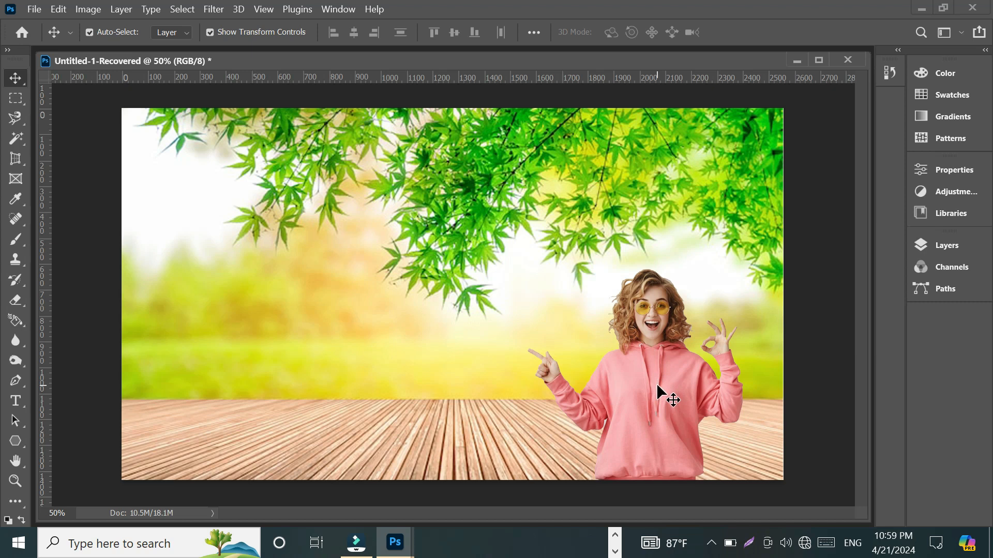
Step: Duplicate the woman with the Move tool and shift the copy into the left half of the park scene
left_click_drag(657, 386, 413, 394)
left_click(656, 209)
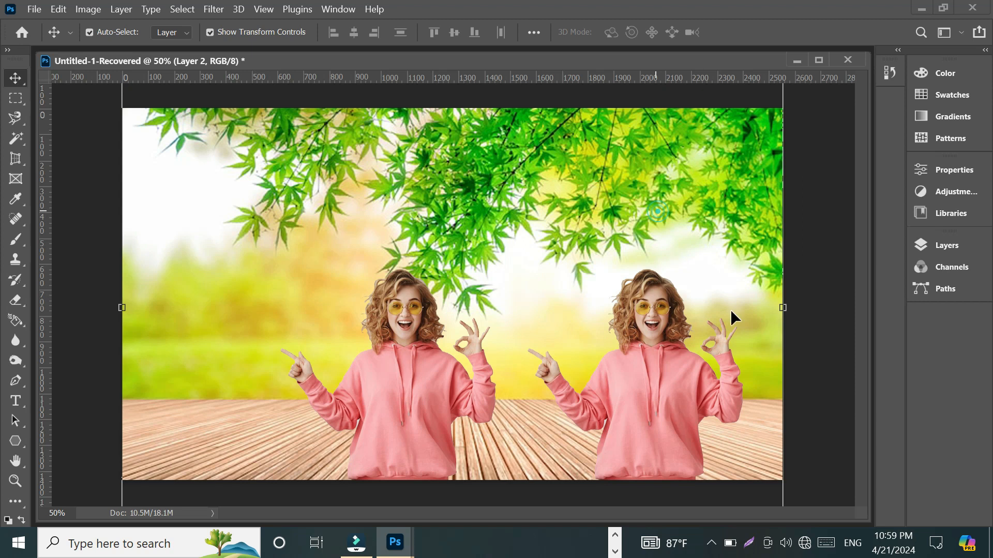
left_click(411, 396)
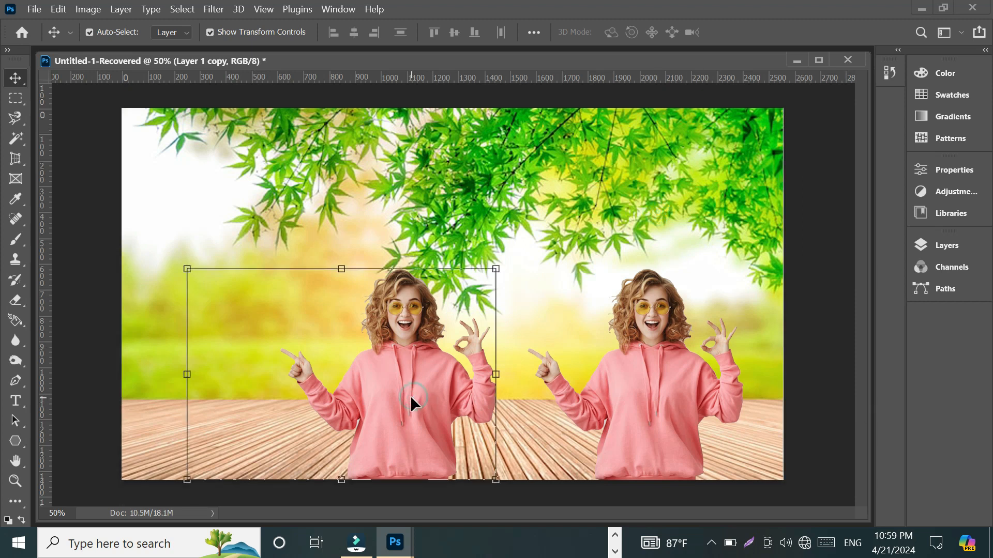
left_click_drag(427, 391, 329, 397)
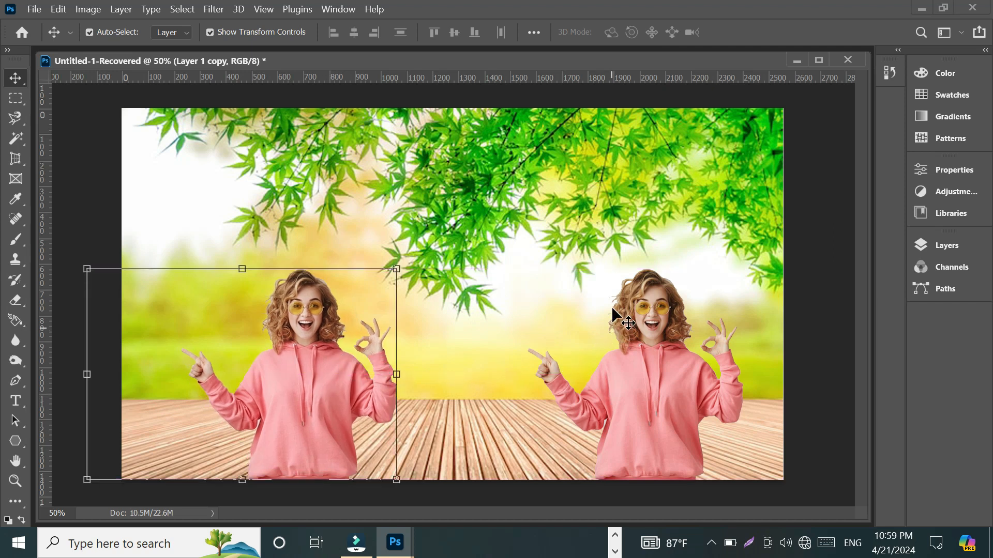
left_click(601, 244)
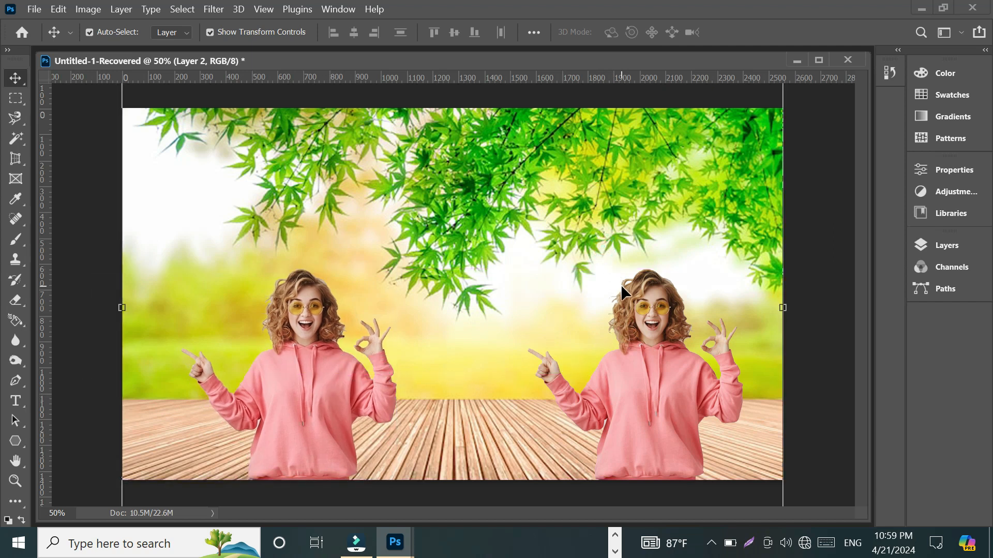
Step: Undo the copy's move and the duplication of the woman
key("ctrl+z")
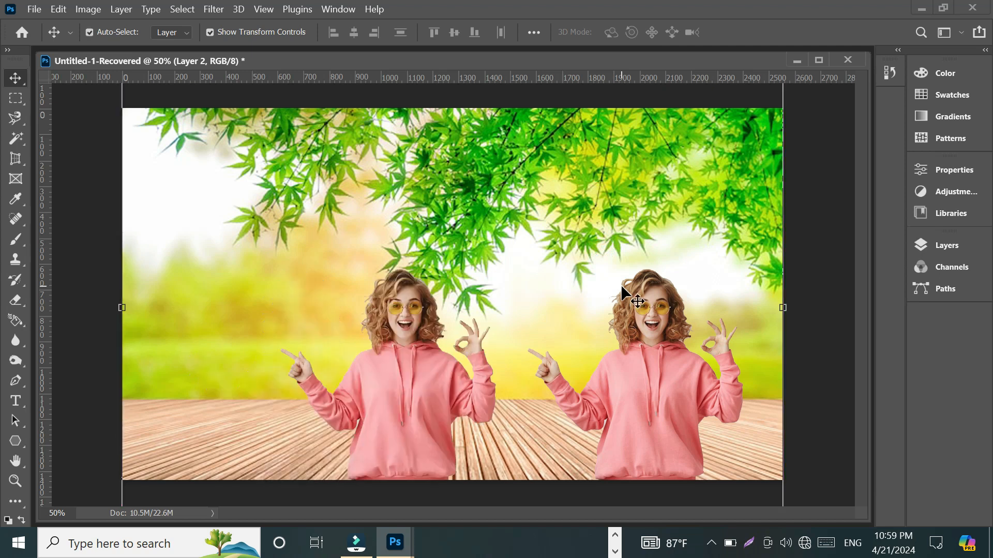
key("ctrl+z")
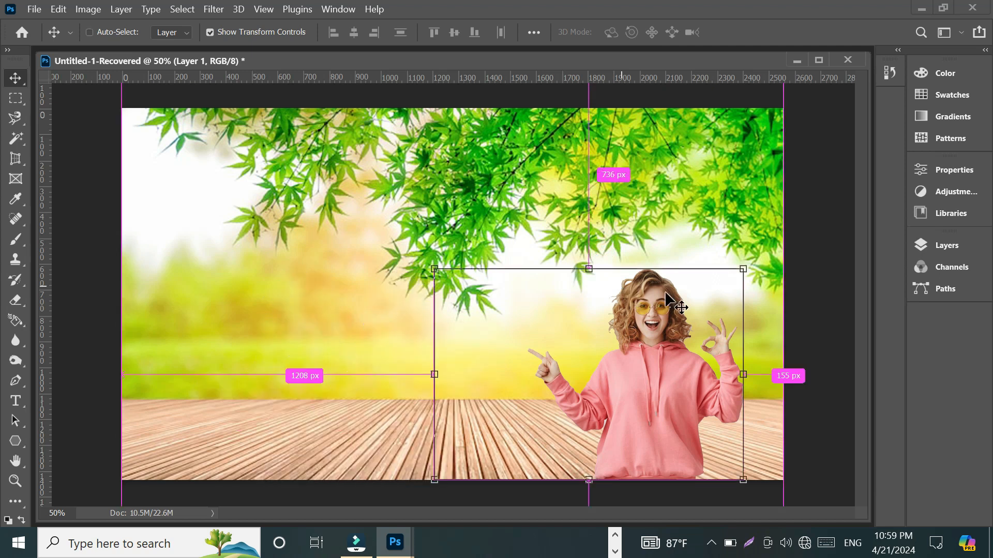
left_click(496, 160)
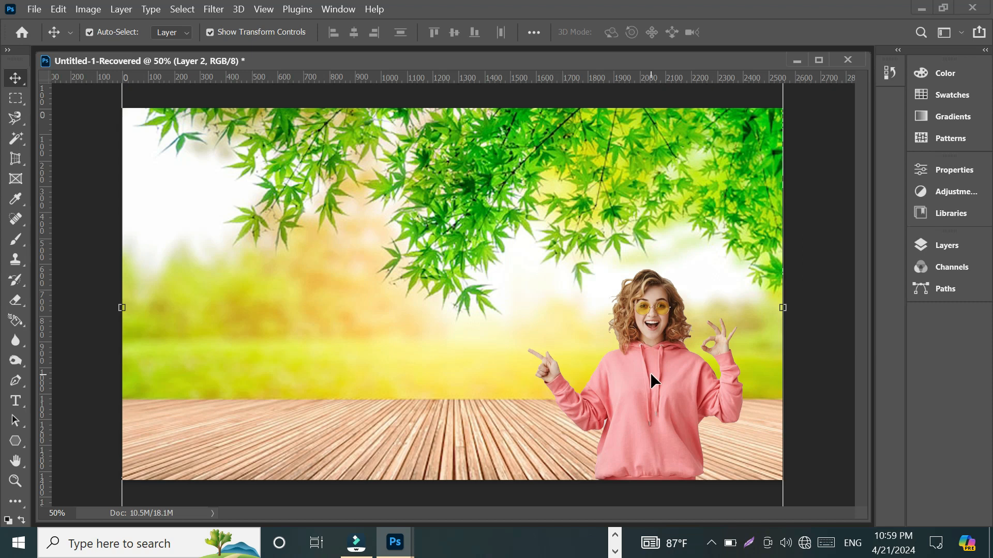
Step: Duplicate the woman with the Move tool and place the copy at the lower left of the park scene
key("alt")
left_click_drag(650, 372, 388, 376)
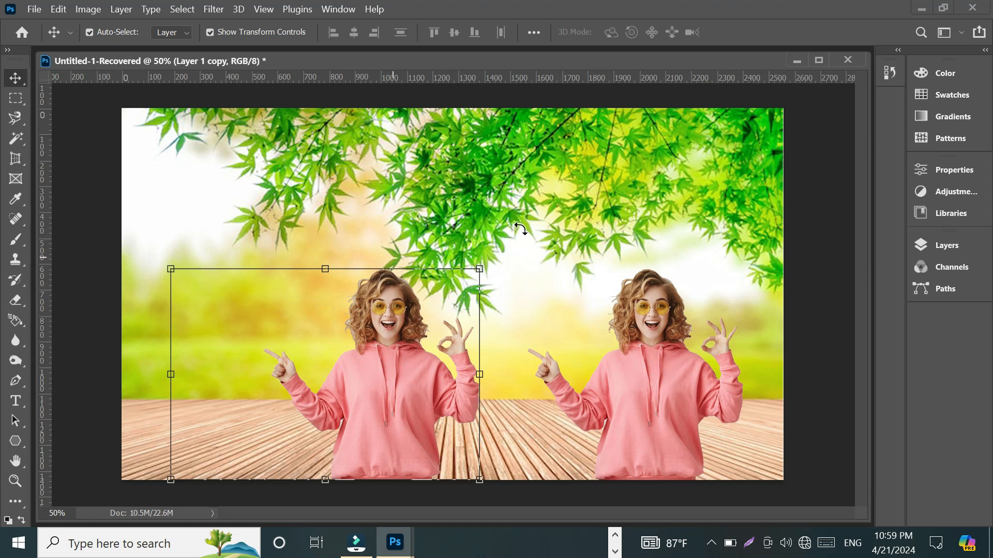
left_click(551, 249)
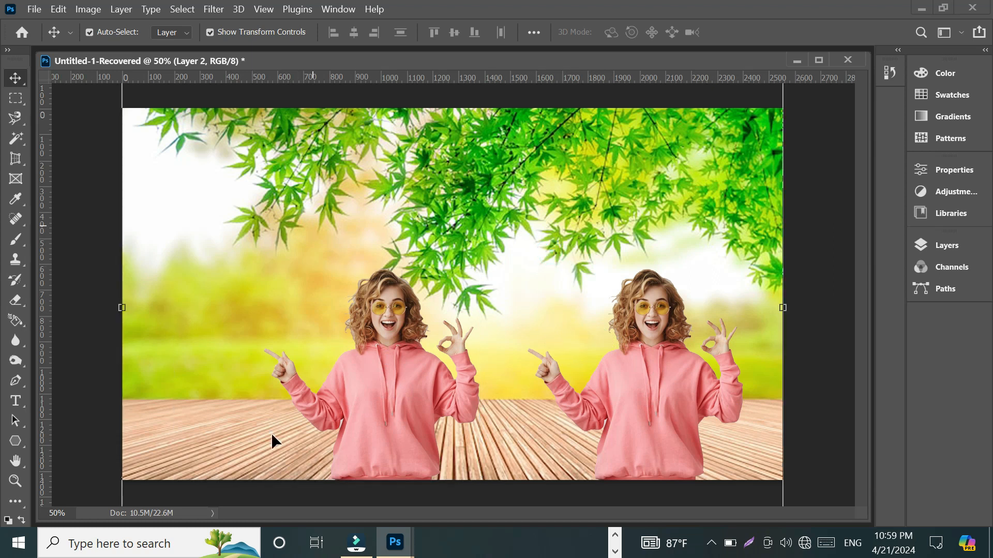
left_click_drag(391, 376, 320, 380)
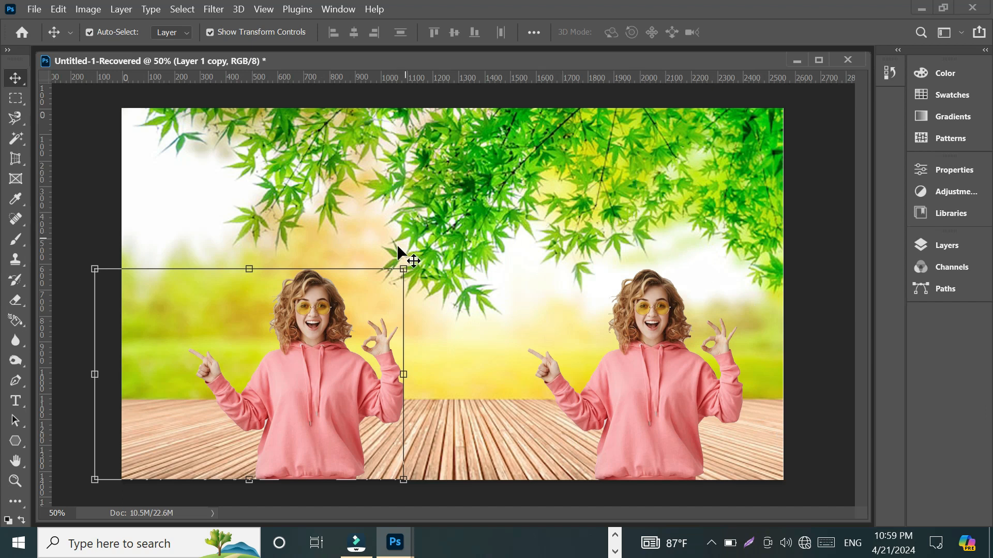
left_click(392, 168)
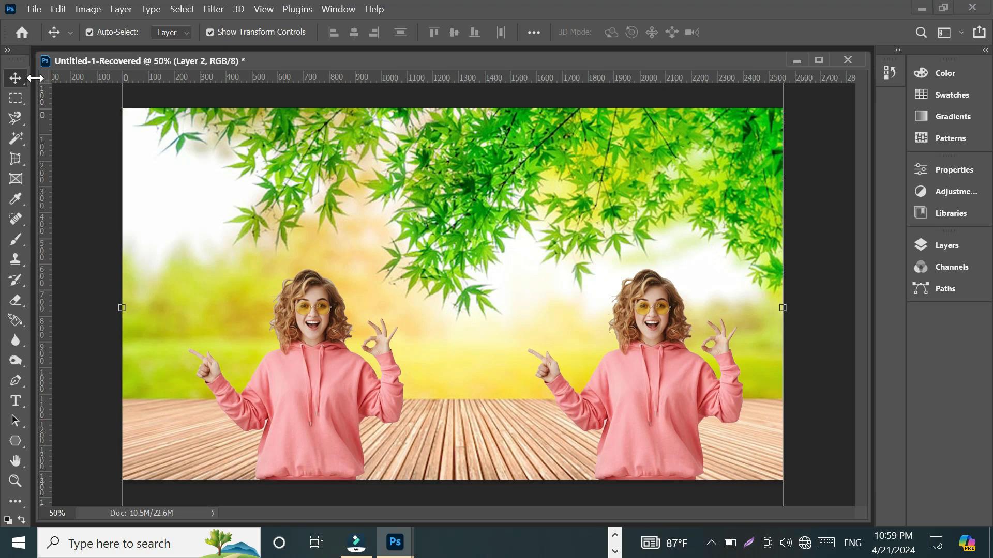